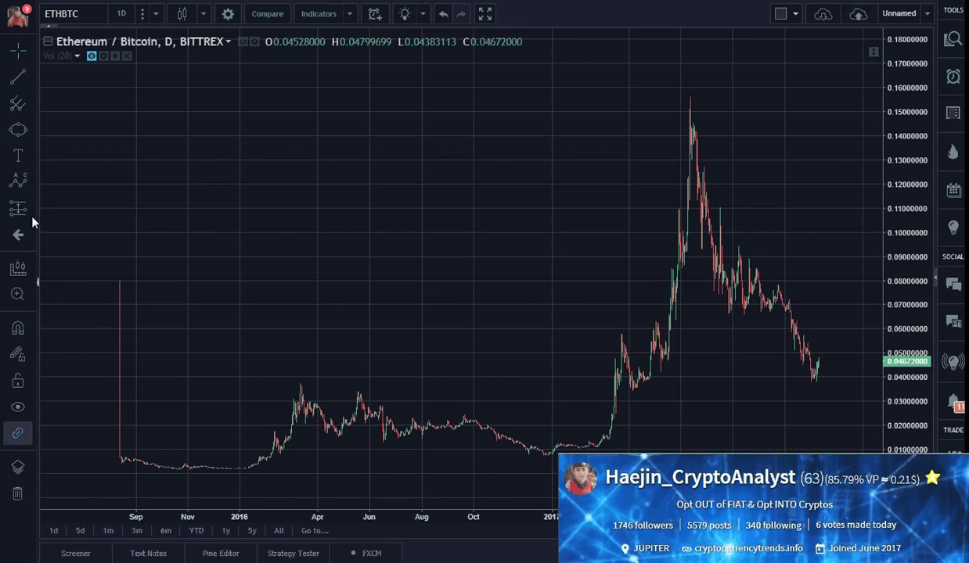
# Step: Draw an Elliott Impulse Wave (12345) from the November 2015 low through the major swings to the peak at about 0.158
pyautogui.click(27, 185)
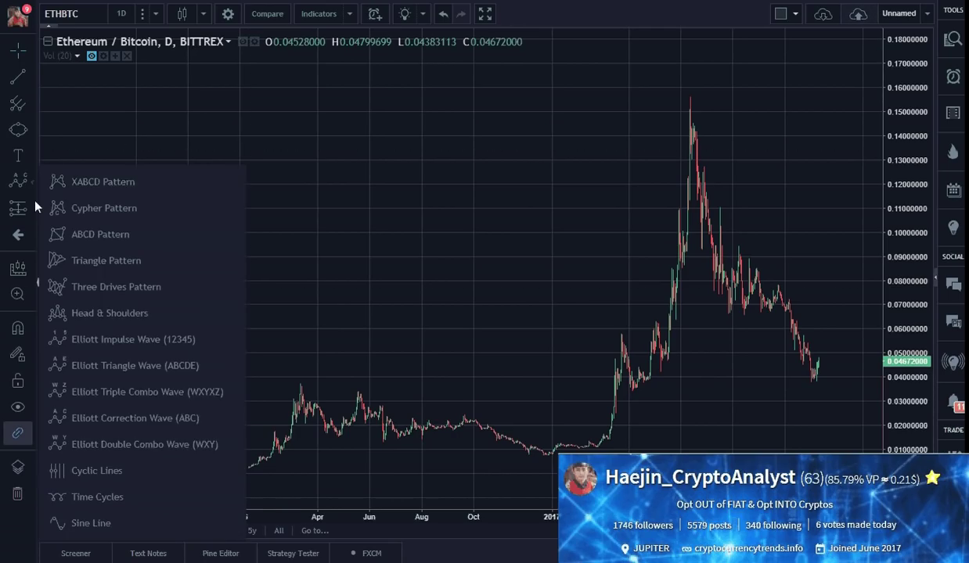
pyautogui.click(94, 341)
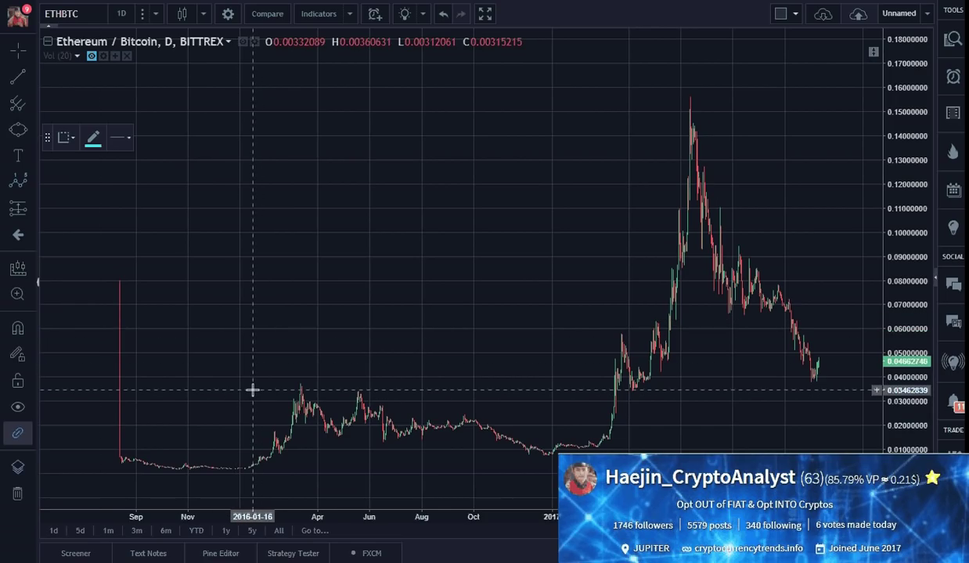
pyautogui.click(200, 474)
pyautogui.click(299, 389)
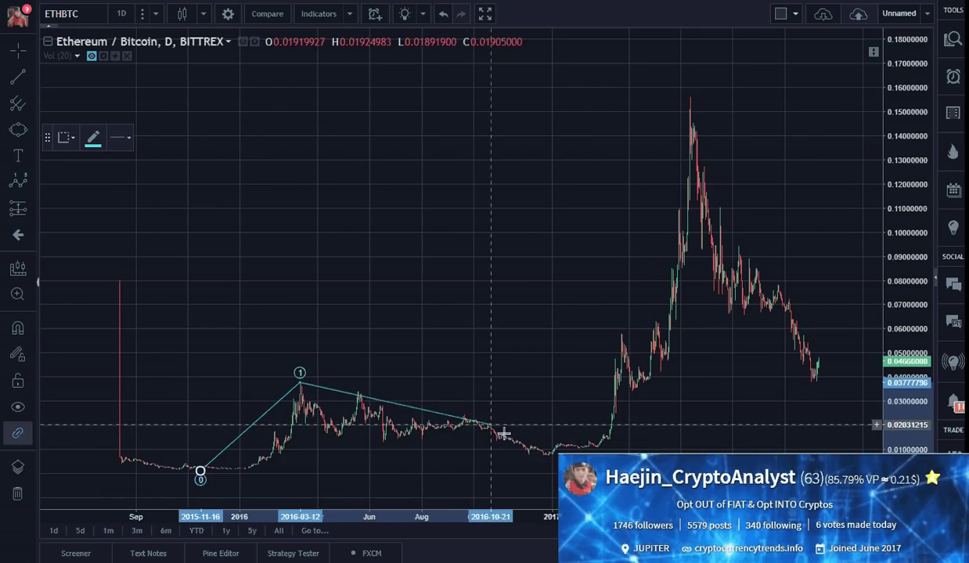
pyautogui.click(553, 466)
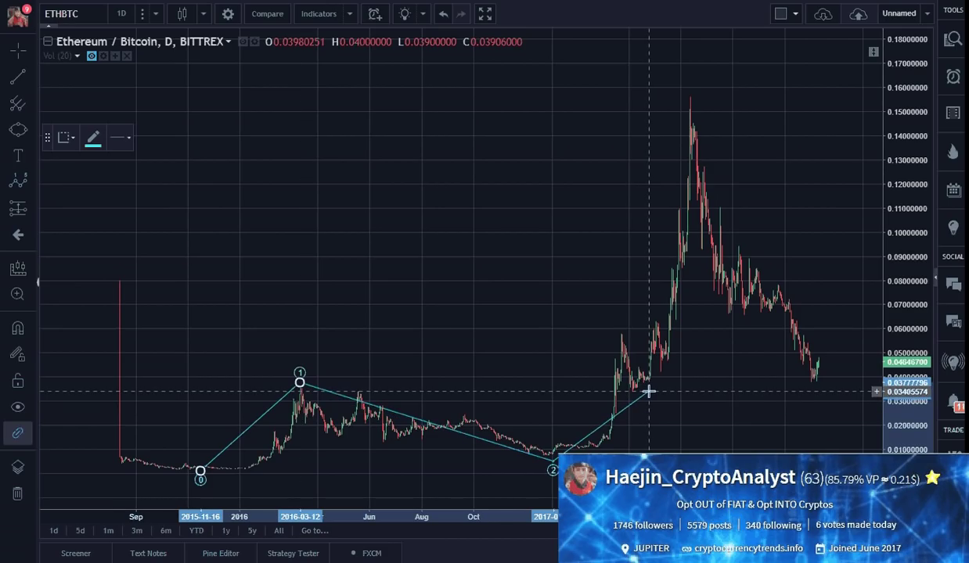
pyautogui.click(654, 318)
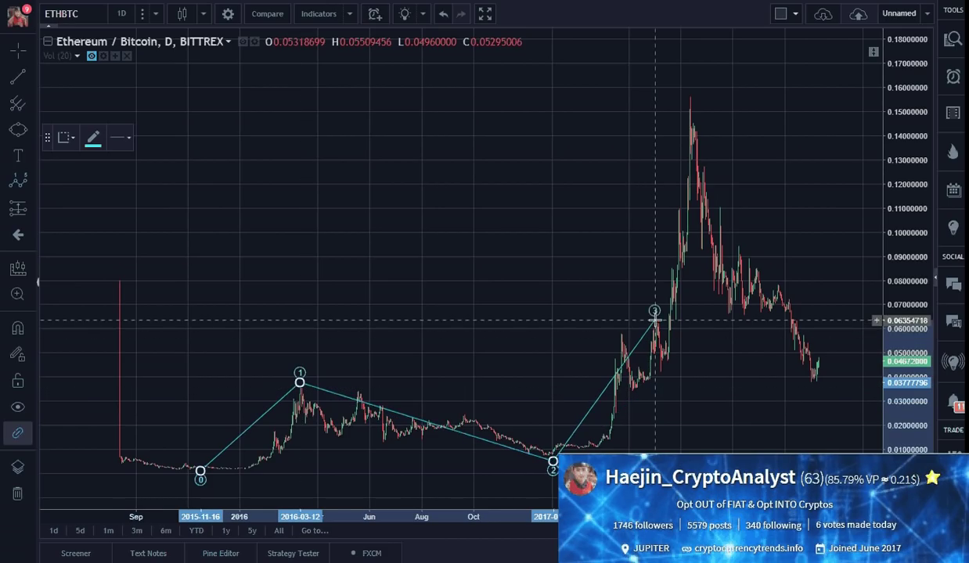
pyautogui.click(669, 379)
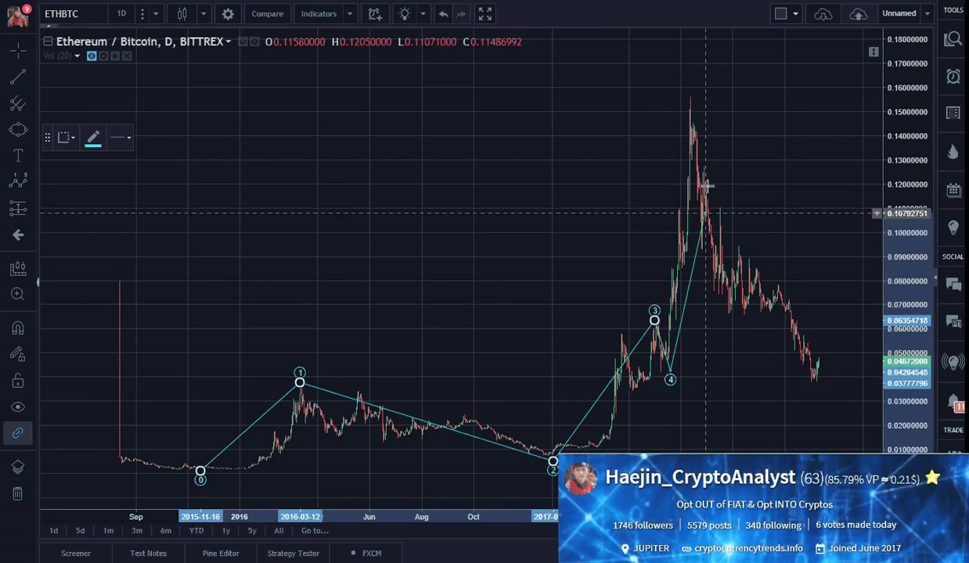
pyautogui.click(687, 91)
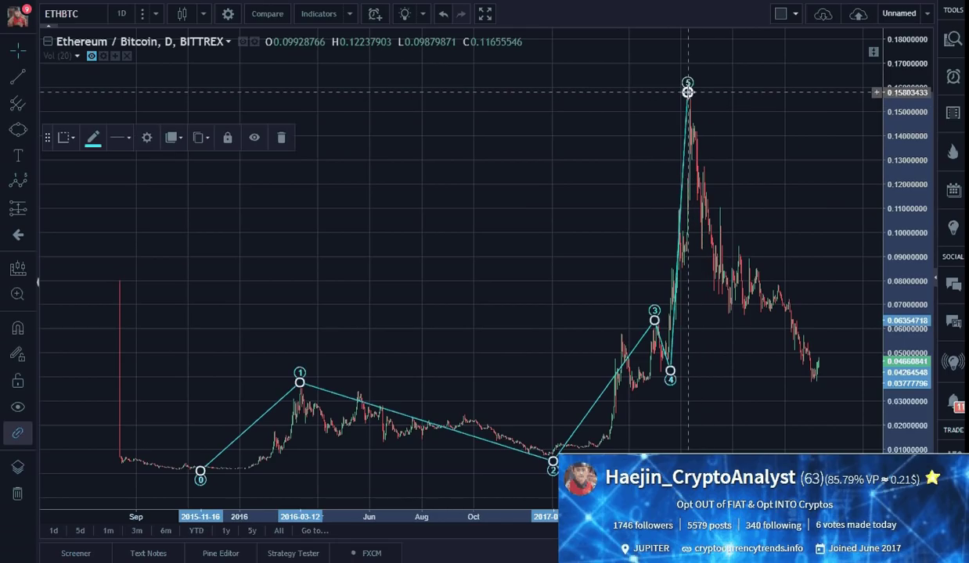
# Step: Hide the impulse wave's connecting lines and change its colour to white
pyautogui.doubleClick(687, 92)
pyautogui.click(389, 313)
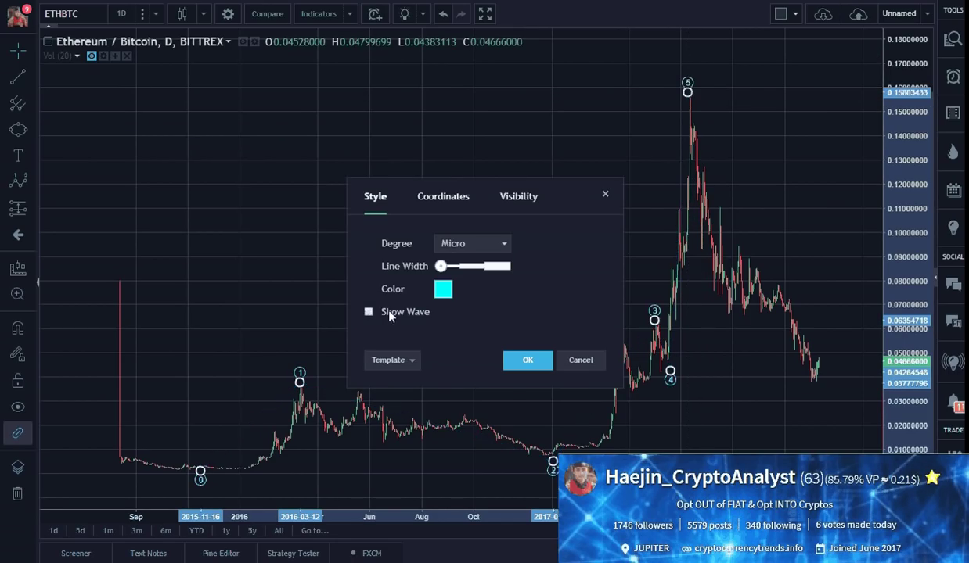
pyautogui.click(521, 359)
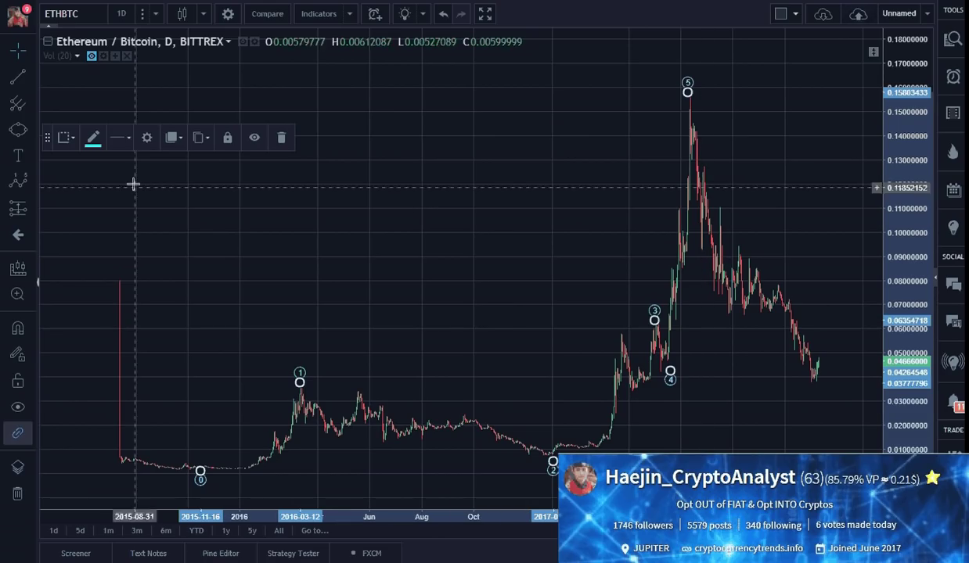
pyautogui.click(93, 138)
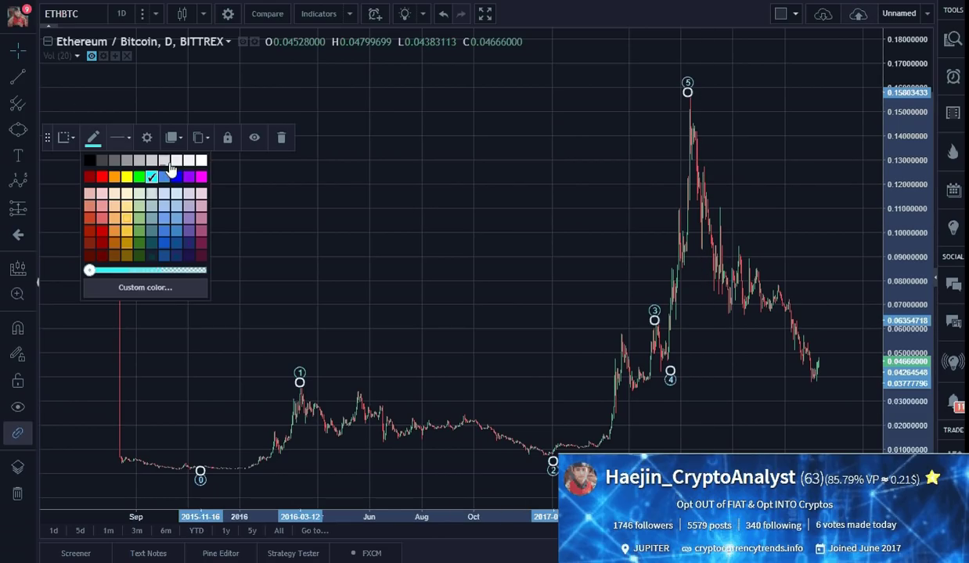
pyautogui.click(201, 162)
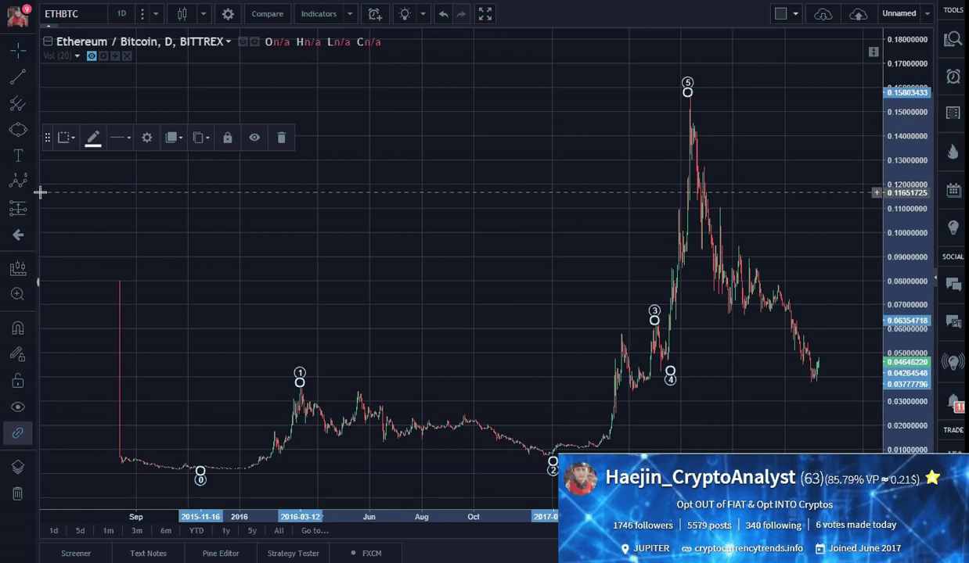
# Step: Set the impulse wave's degree to Subminuette
pyautogui.doubleClick(300, 386)
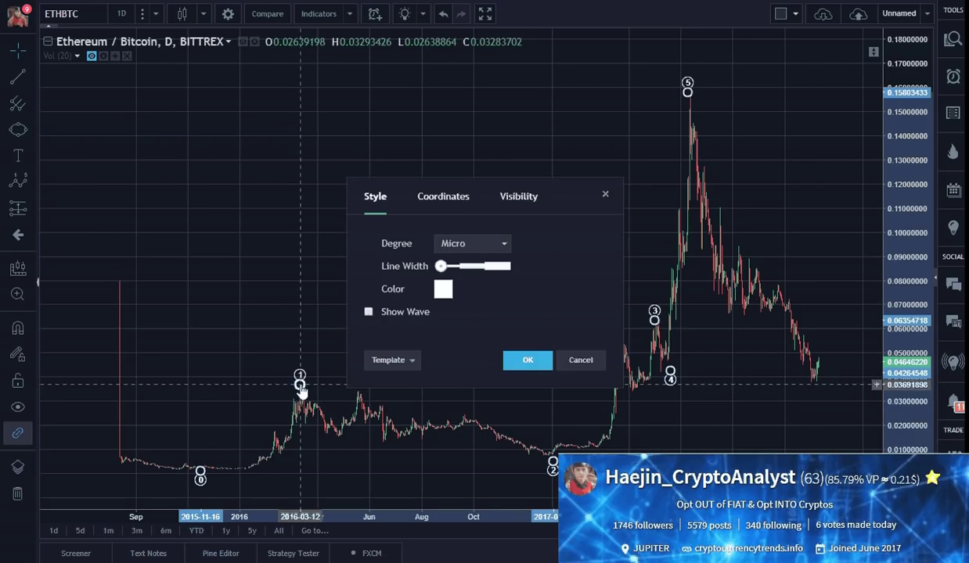
pyautogui.click(470, 244)
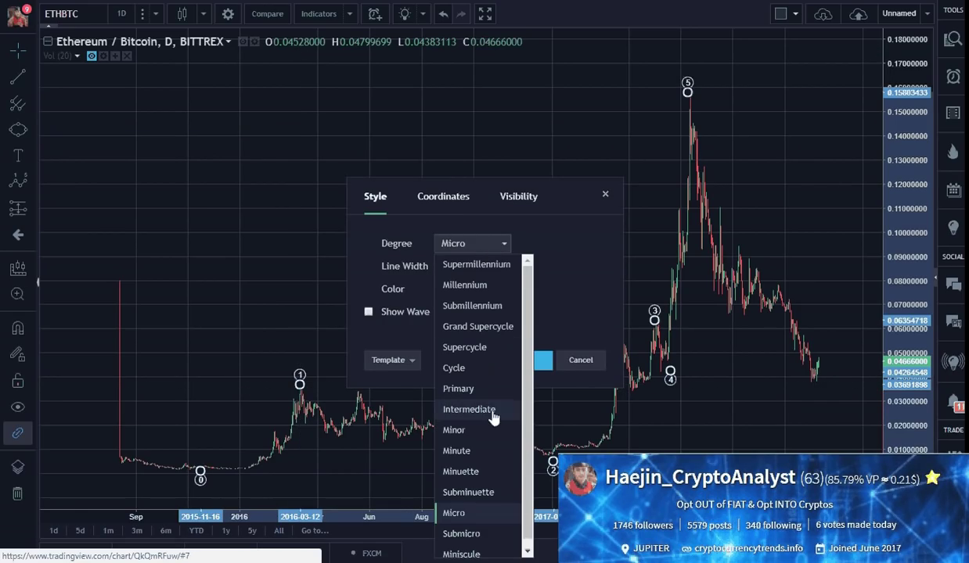
pyautogui.click(481, 495)
pyautogui.click(520, 360)
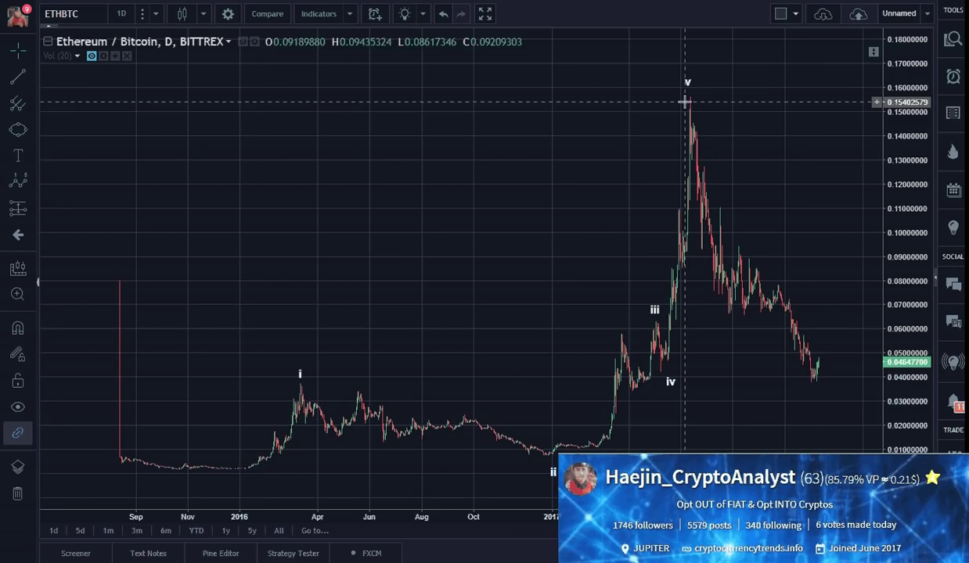
# Step: Add the text label "Extended 5th!!!" beside the final rally and shift it slightly away from the price bars
pyautogui.click(18, 155)
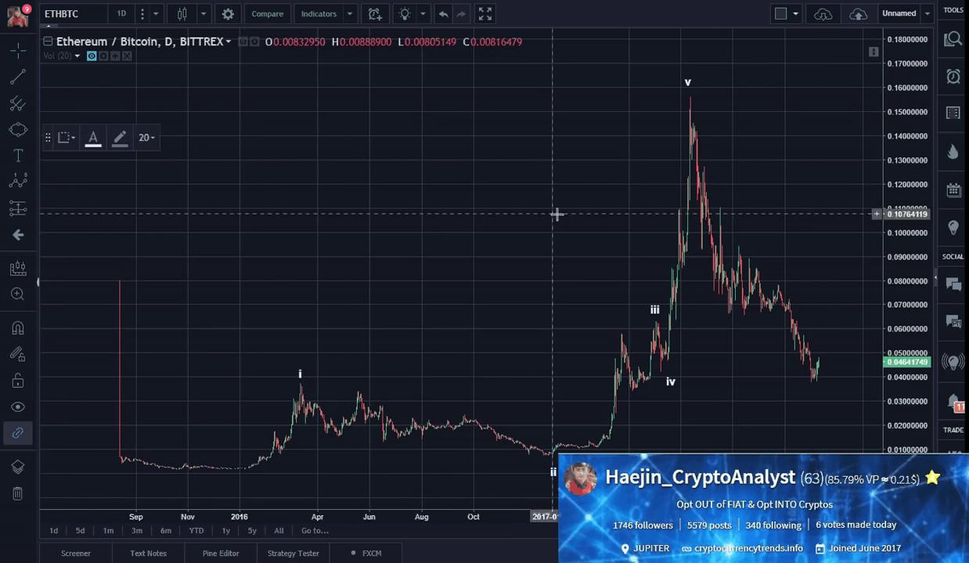
pyautogui.click(676, 201)
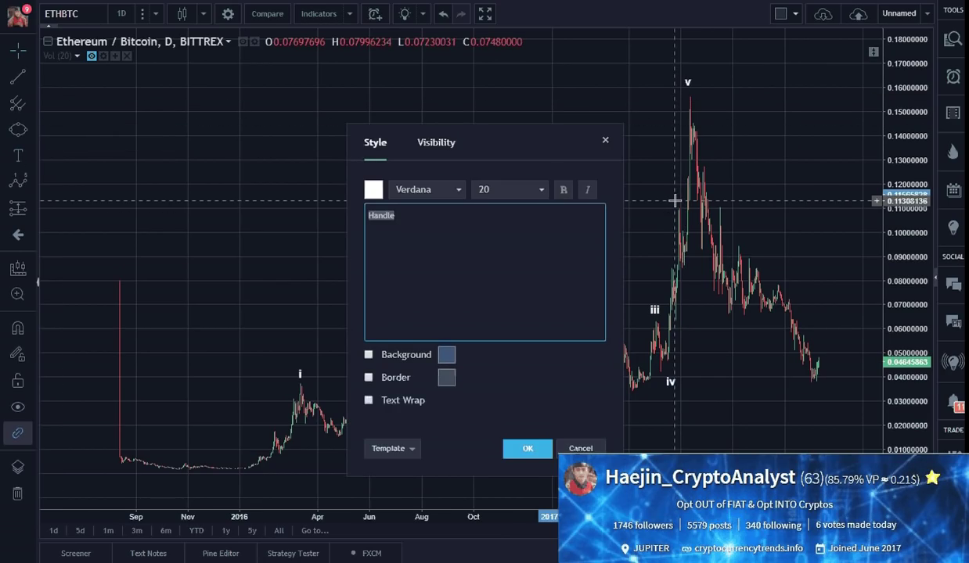
pyautogui.write('Extended 5th!!!')
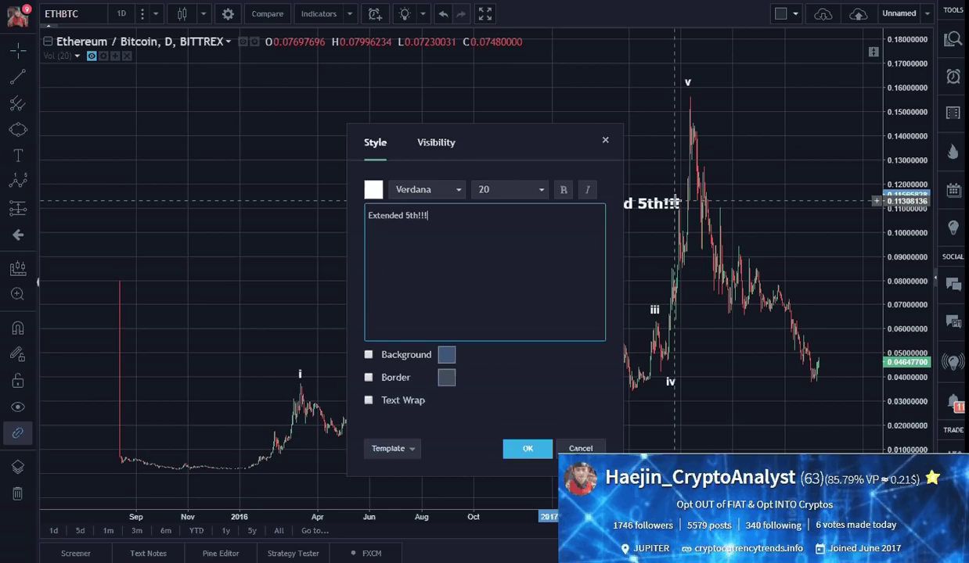
pyautogui.click(521, 449)
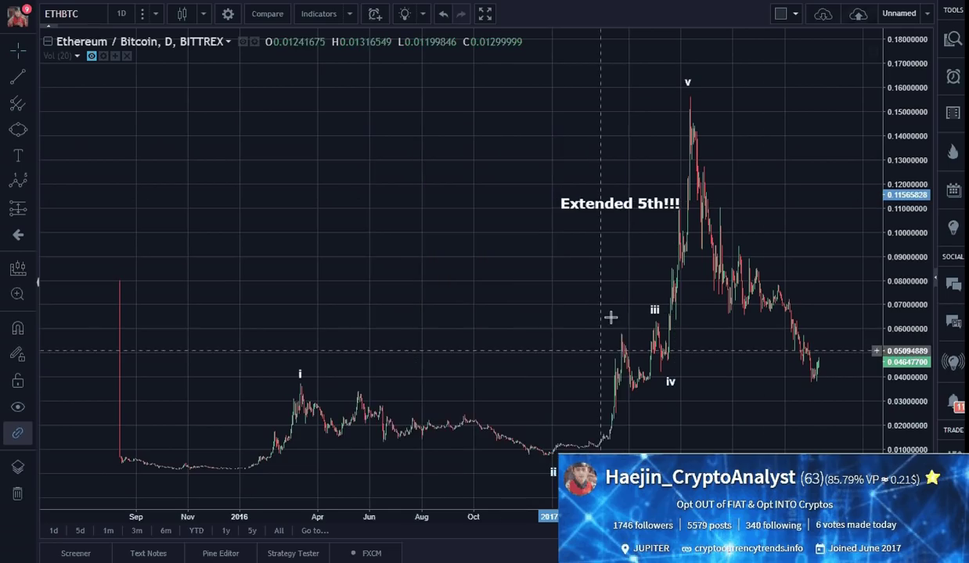
pyautogui.moveTo(603, 213); pyautogui.dragTo(582, 212)
pyautogui.click(780, 393)
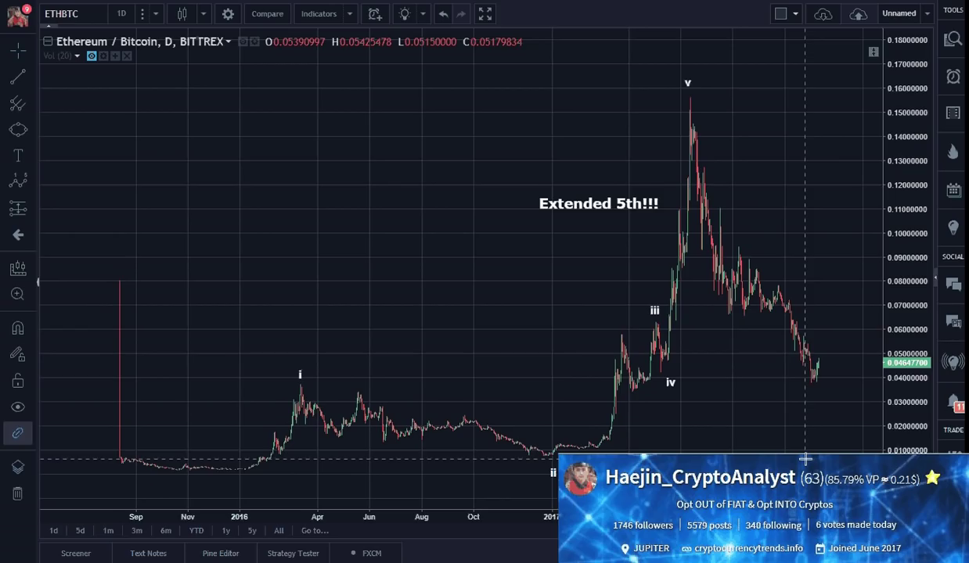
# Step: Draw an Elliott Correction Wave (ABC) from the peak with A at about 0.066, B at about 0.081 and C at about 0.036
pyautogui.moveTo(805, 459); pyautogui.dragTo(709, 442)
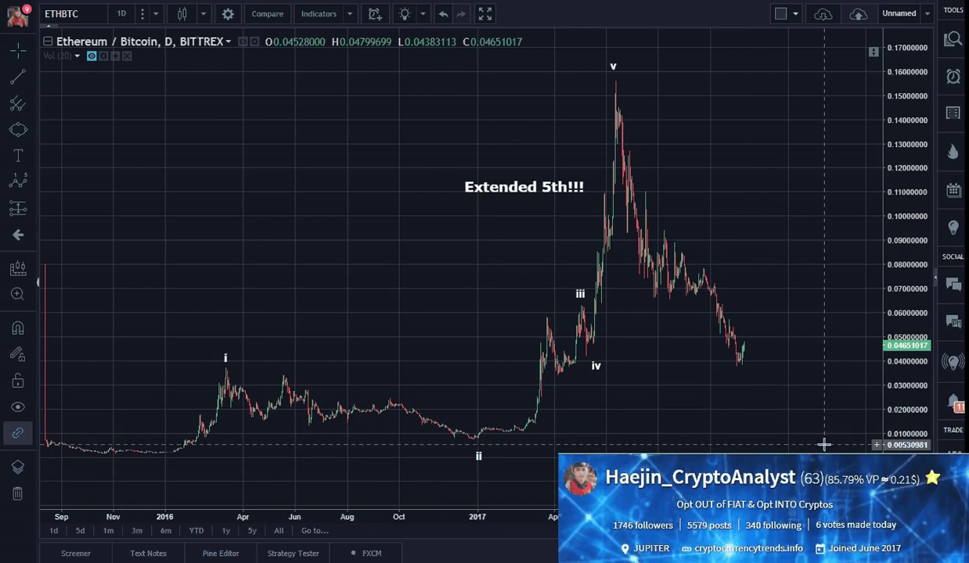
pyautogui.moveTo(824, 444); pyautogui.dragTo(801, 450)
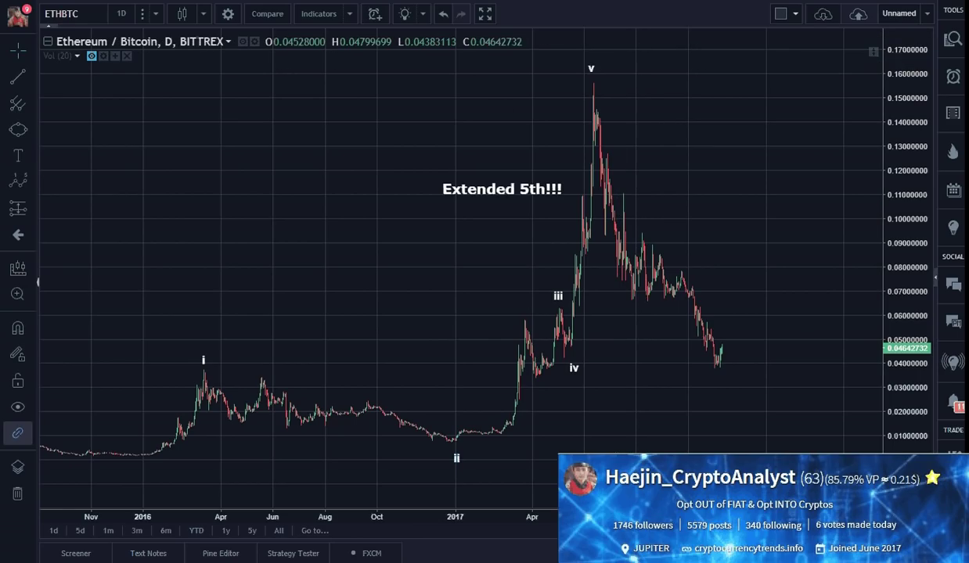
pyautogui.click(28, 181)
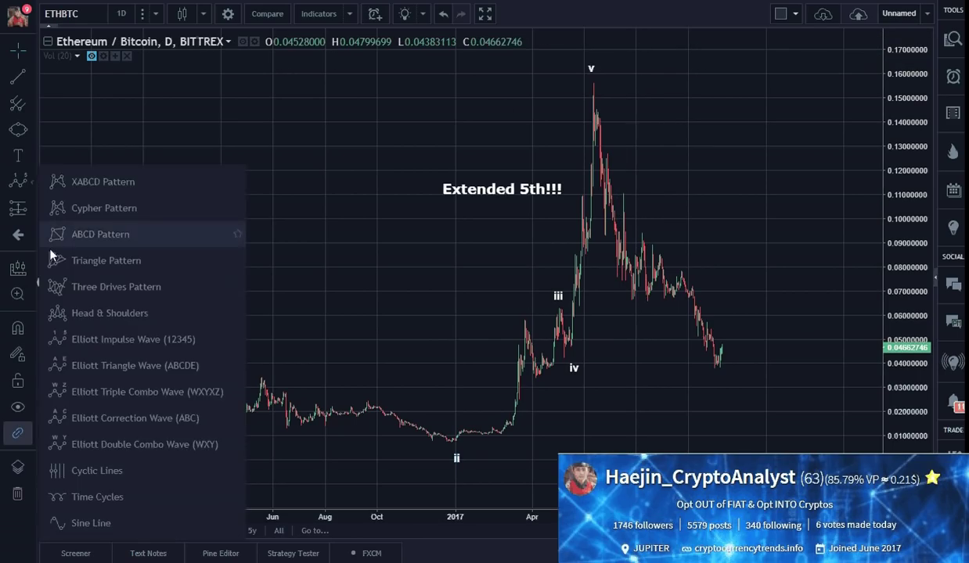
pyautogui.click(120, 419)
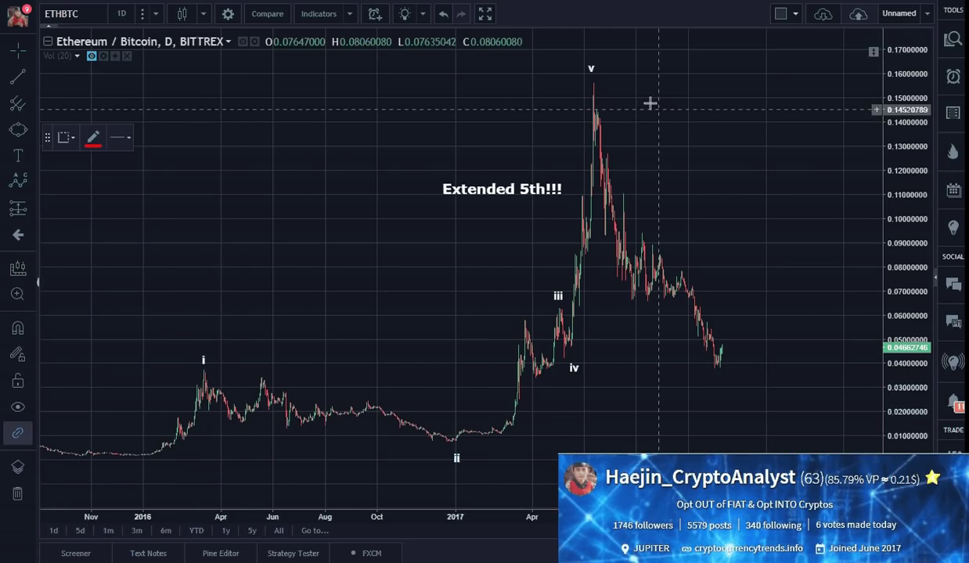
pyautogui.click(593, 83)
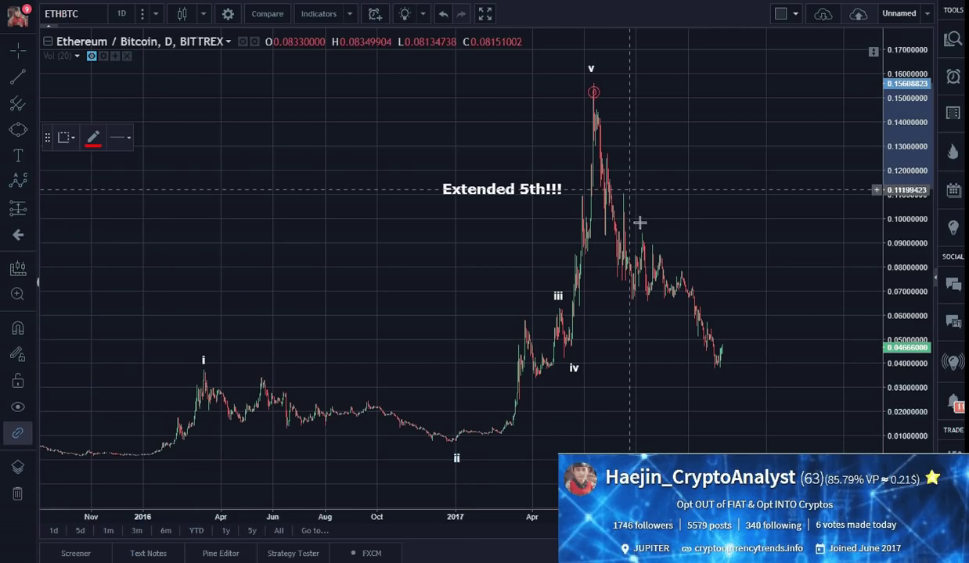
pyautogui.click(631, 300)
pyautogui.click(685, 265)
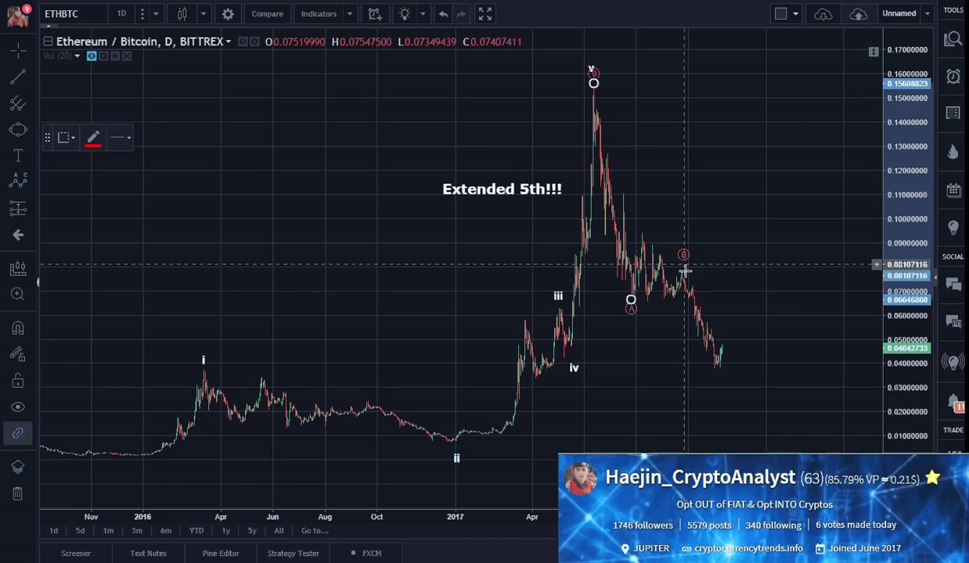
pyautogui.click(715, 374)
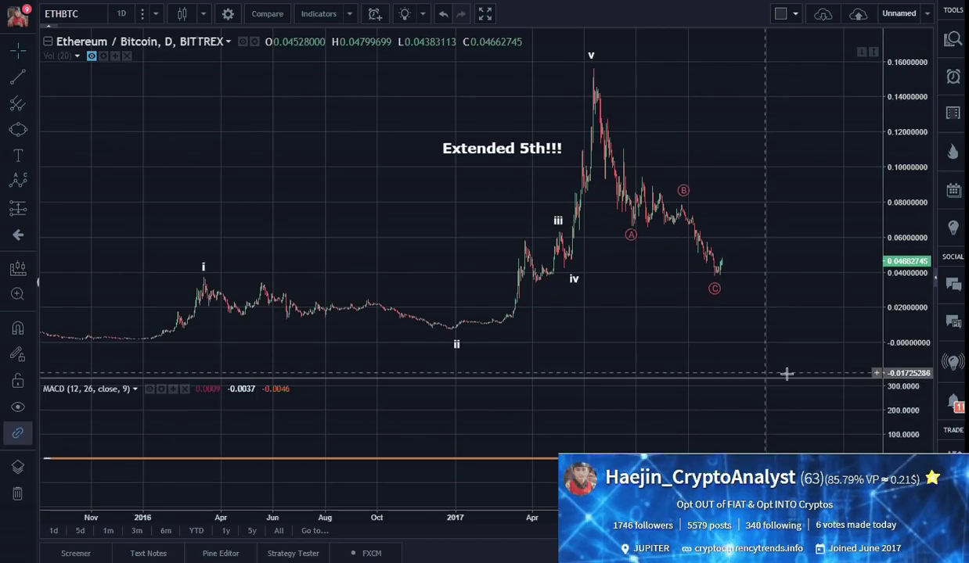
# Step: Move the correction wave's B point slightly down and earlier, to about 0.079
pyautogui.doubleClick(787, 316)
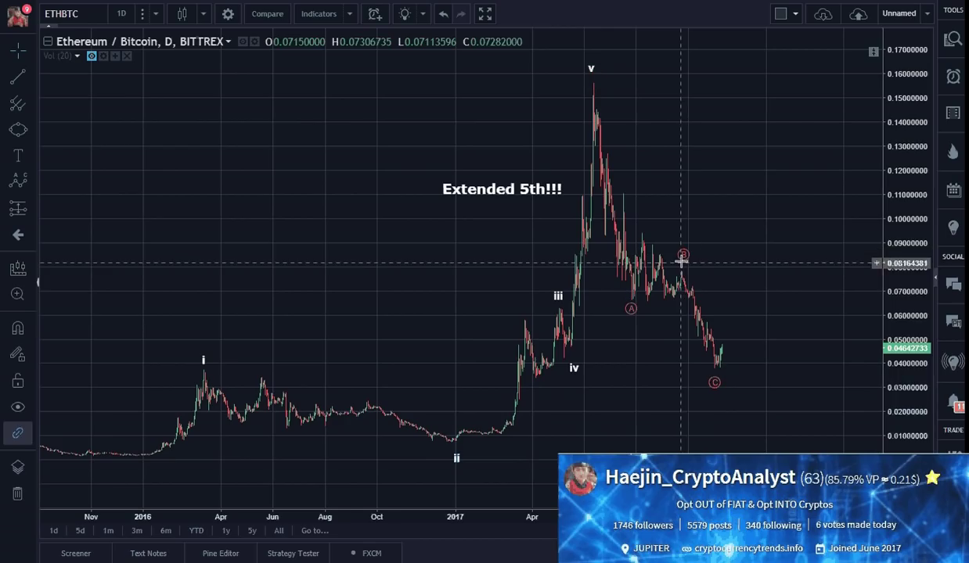
pyautogui.moveTo(681, 262); pyautogui.dragTo(680, 269)
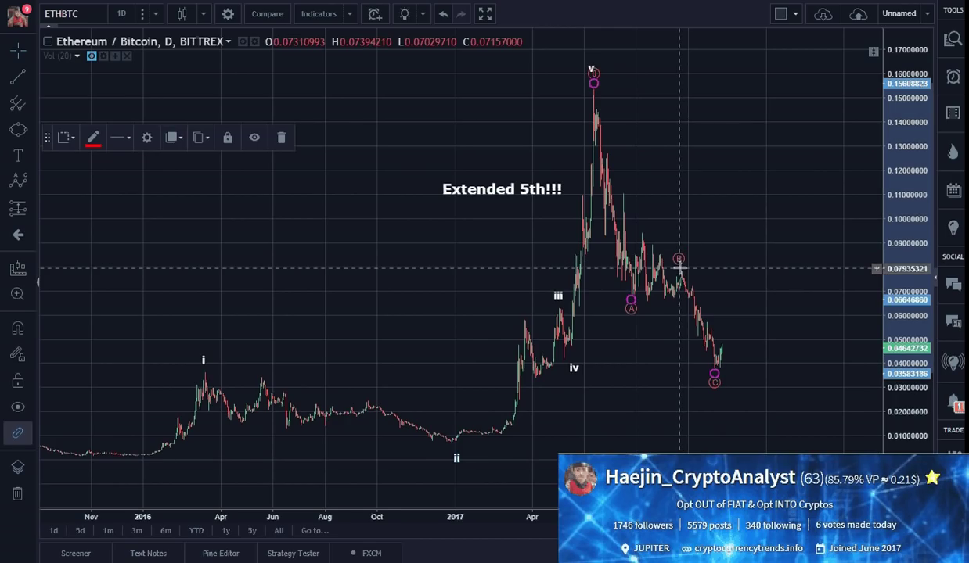
pyautogui.click(755, 266)
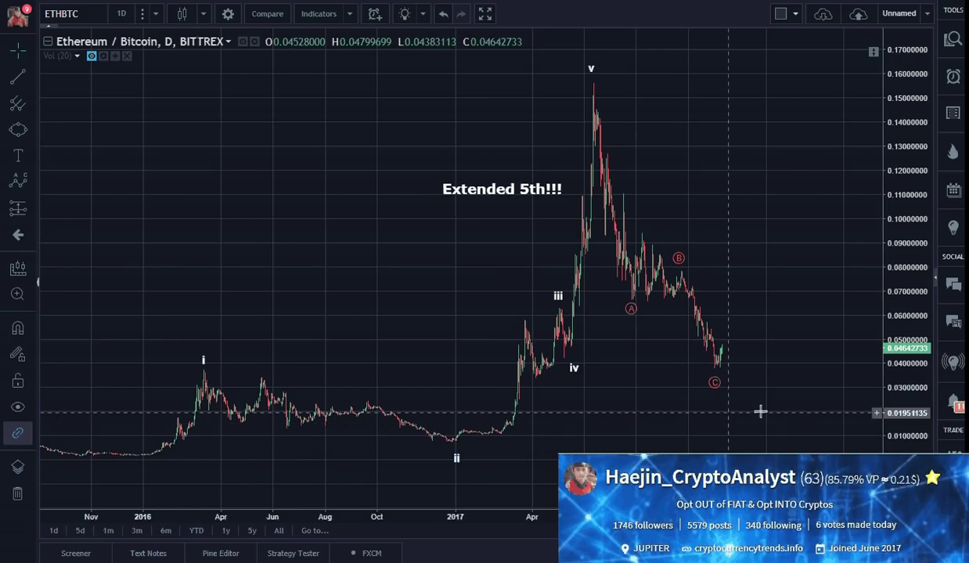
# Step: Switch the chart to the 4-hour interval and bring the peak and the whole ABC decline into view
pyautogui.click(130, 16)
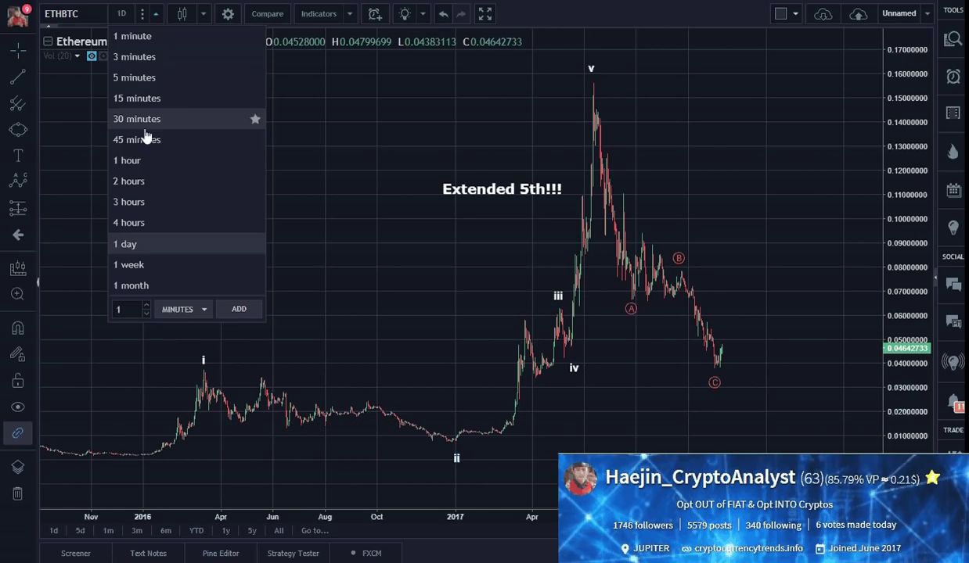
pyautogui.click(127, 223)
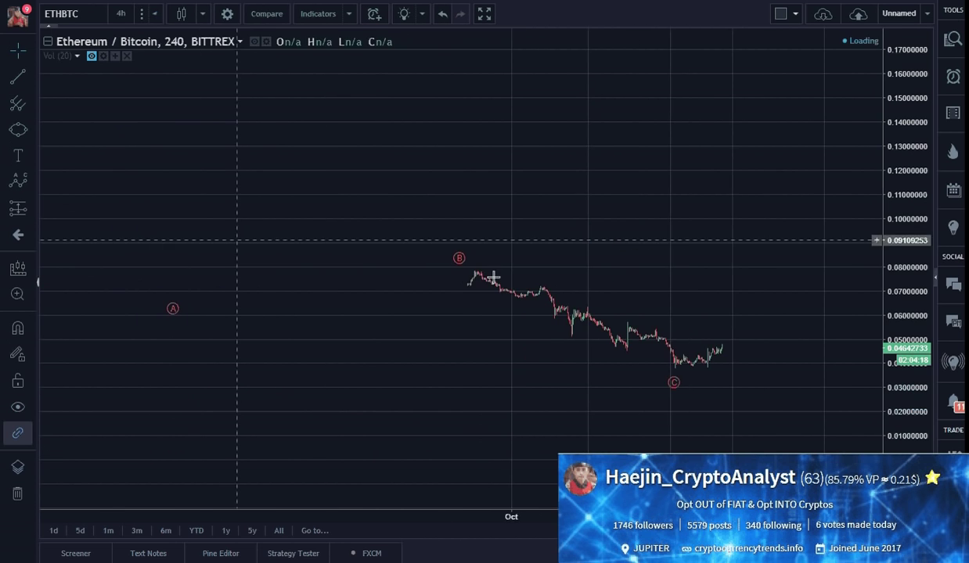
pyautogui.scroll(-5, 535, 313)
pyautogui.scroll(-1, 533, 316)
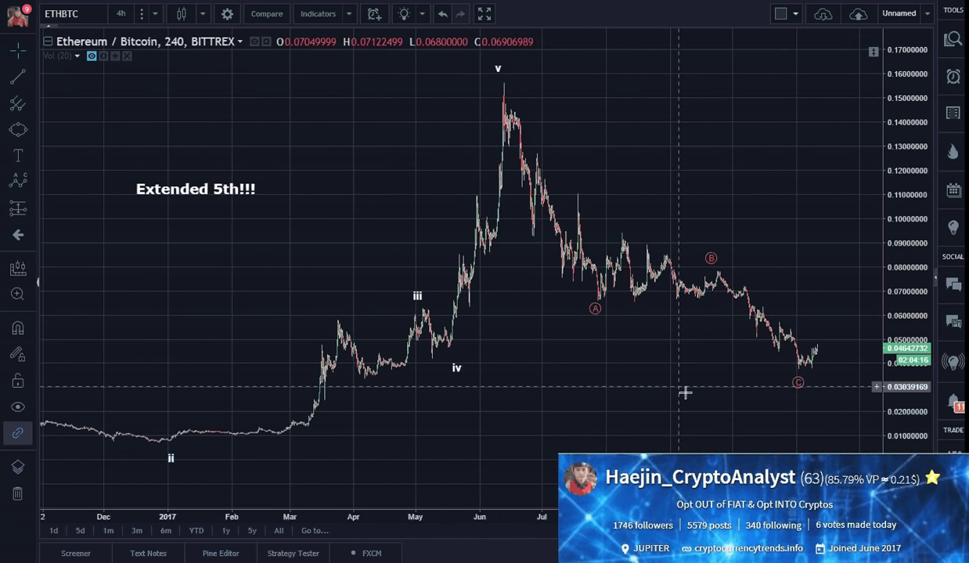
pyautogui.moveTo(687, 393); pyautogui.dragTo(652, 402)
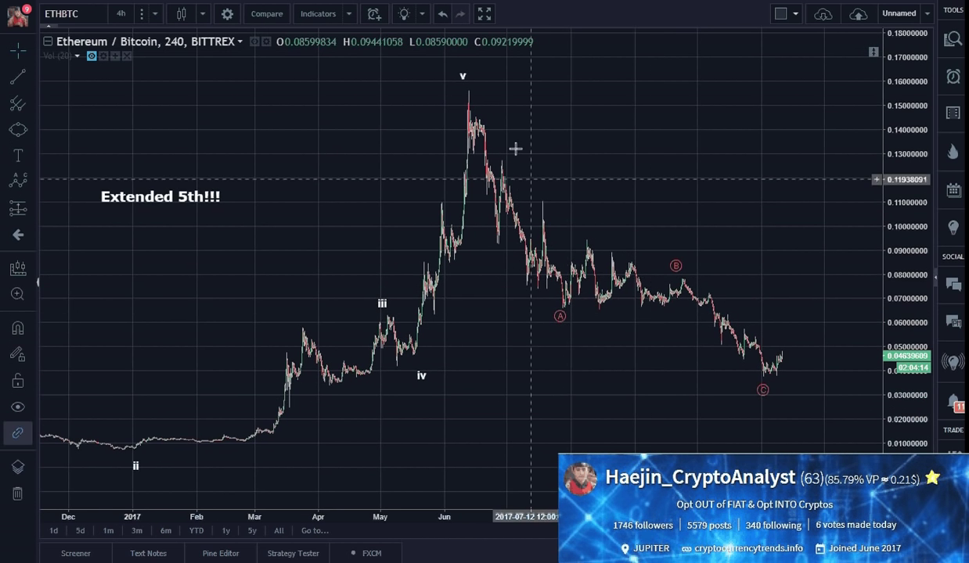
# Step: Move the correction wave's A point down to about 0.058 and its B point up to about 0.088, clear of the price bars
pyautogui.moveTo(562, 307); pyautogui.dragTo(563, 326)
pyautogui.doubleClick(626, 337)
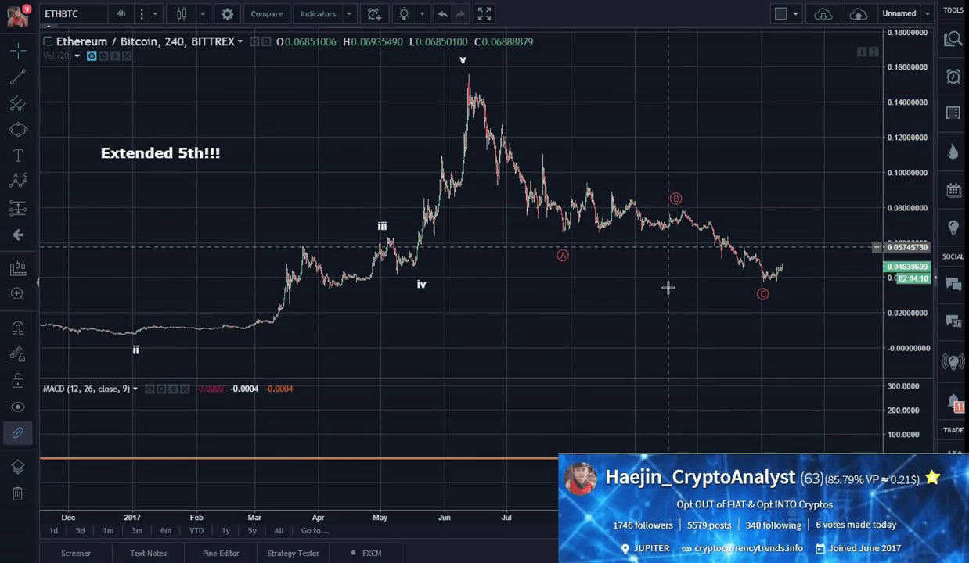
pyautogui.click(677, 274)
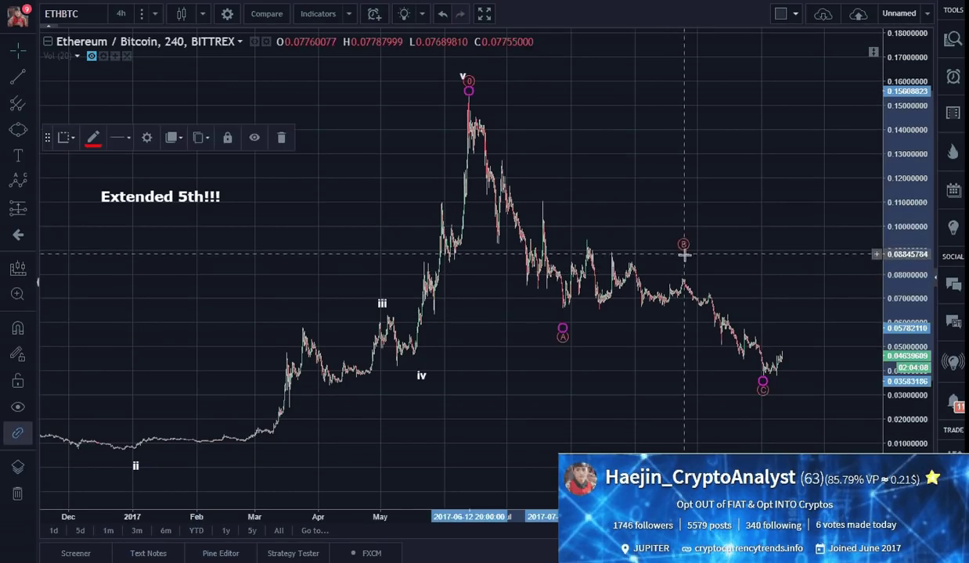
# Step: Draw an Elliott Impulse Wave from the peak down to A, with points at about 0.155, 0.132, 0.142, 0.075, 0.111 and 0.064
pyautogui.click(625, 190)
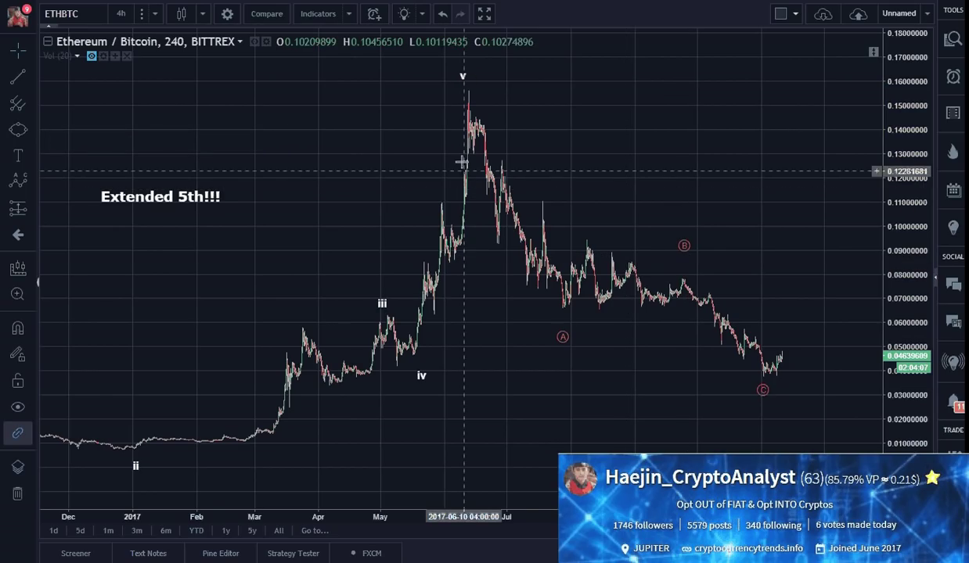
pyautogui.click(32, 177)
pyautogui.click(95, 329)
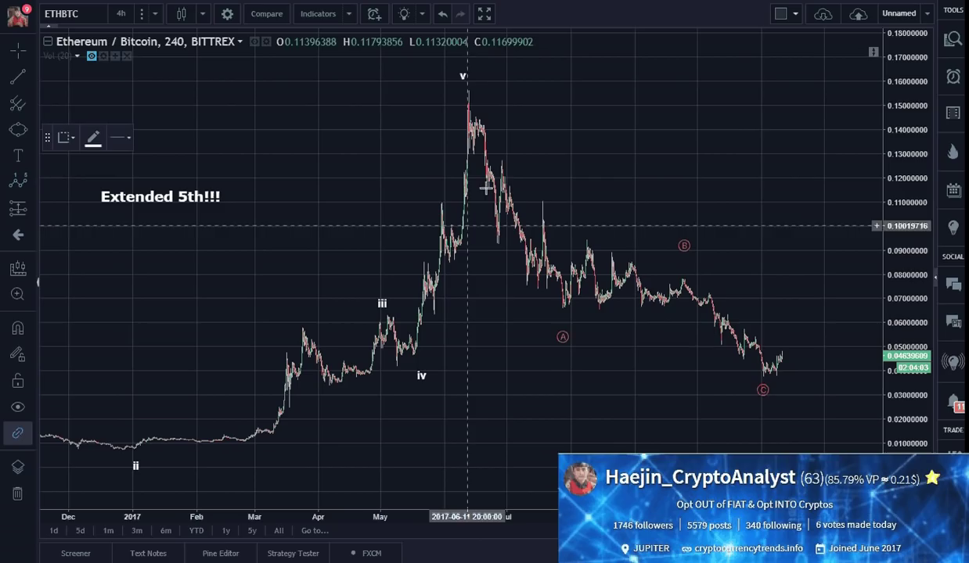
pyautogui.click(467, 94)
pyautogui.click(469, 149)
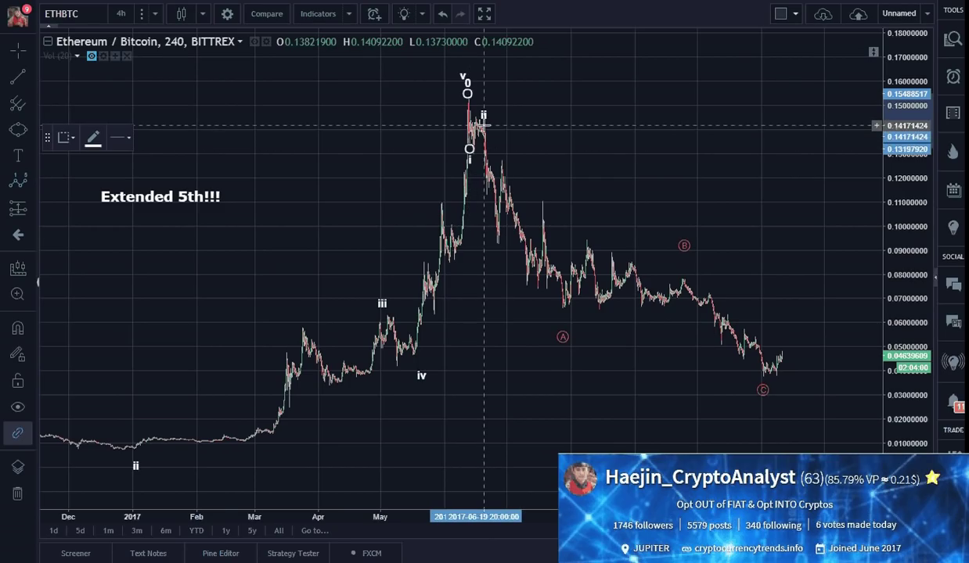
pyautogui.click(483, 125)
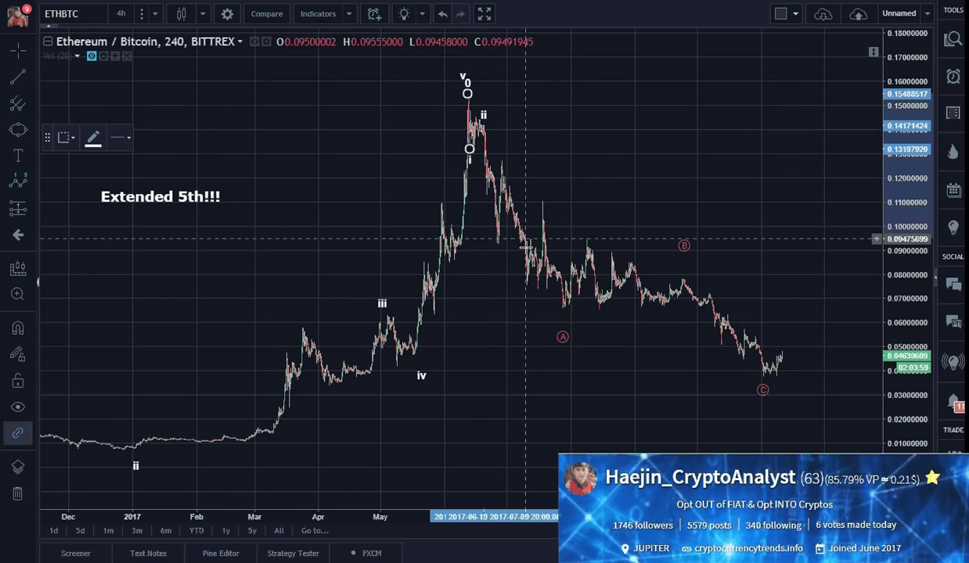
pyautogui.click(526, 286)
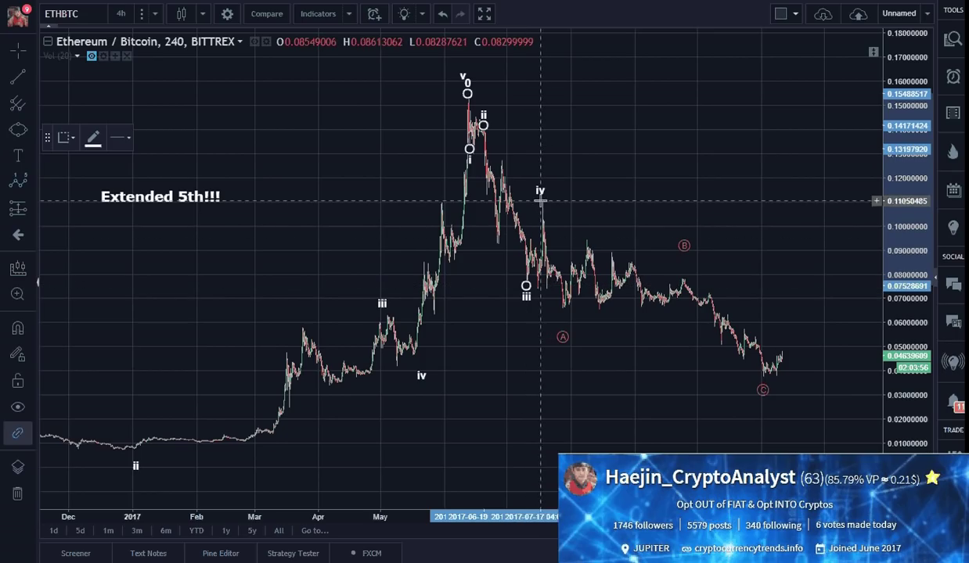
pyautogui.click(563, 312)
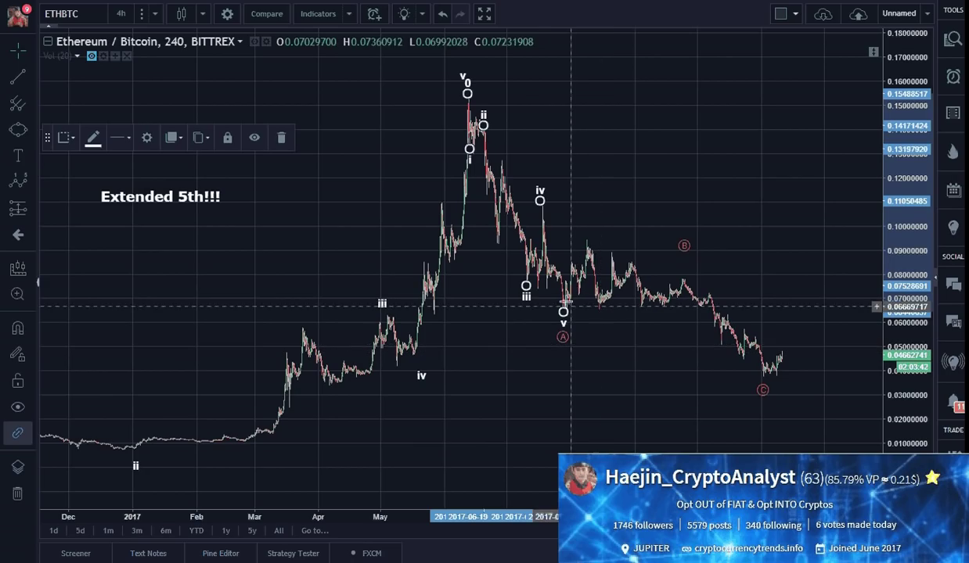
# Step: Set the degree of the downward impulse wave to Micro and move its point 2 up and slightly earlier, to about 0.146
pyautogui.doubleClick(523, 292)
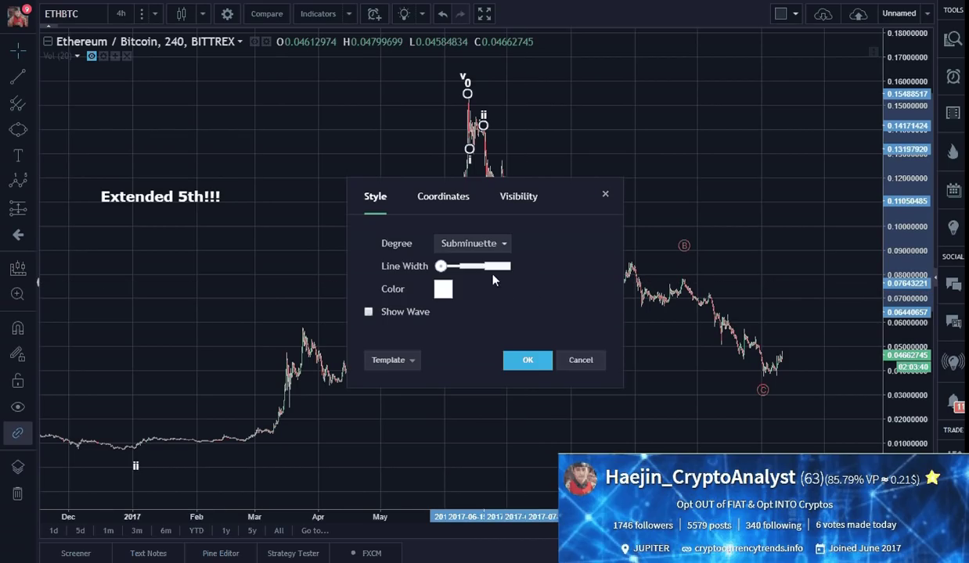
pyautogui.click(469, 243)
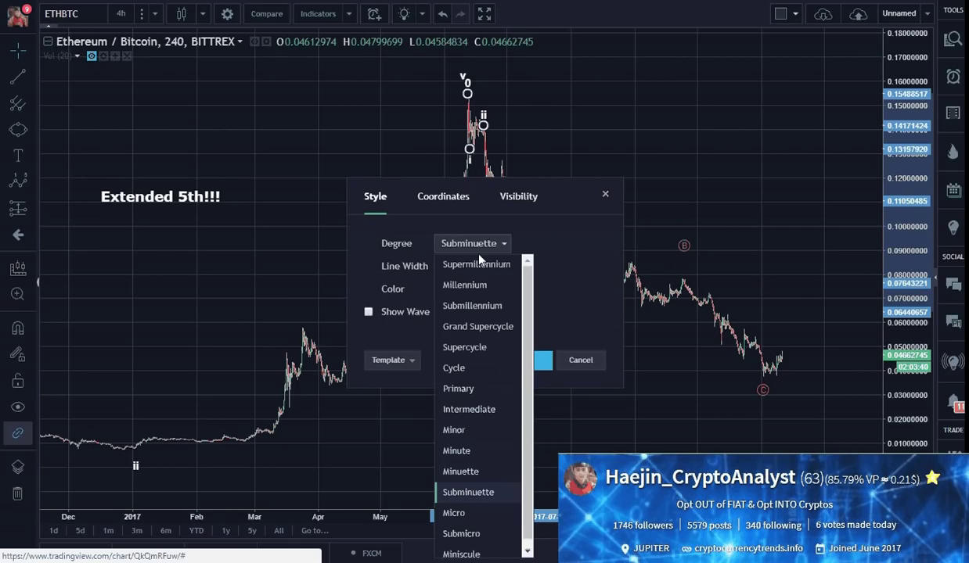
pyautogui.click(481, 515)
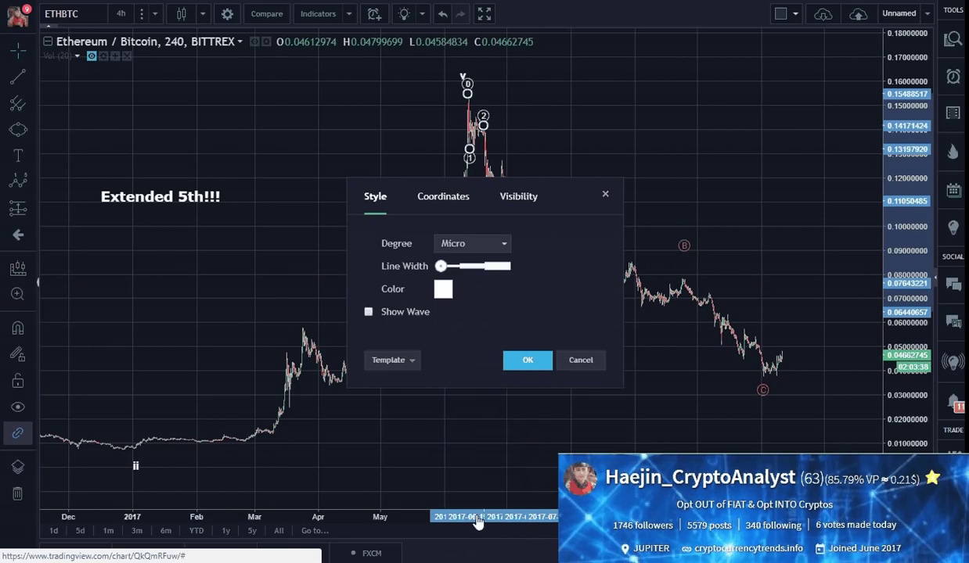
pyautogui.click(527, 361)
pyautogui.click(618, 391)
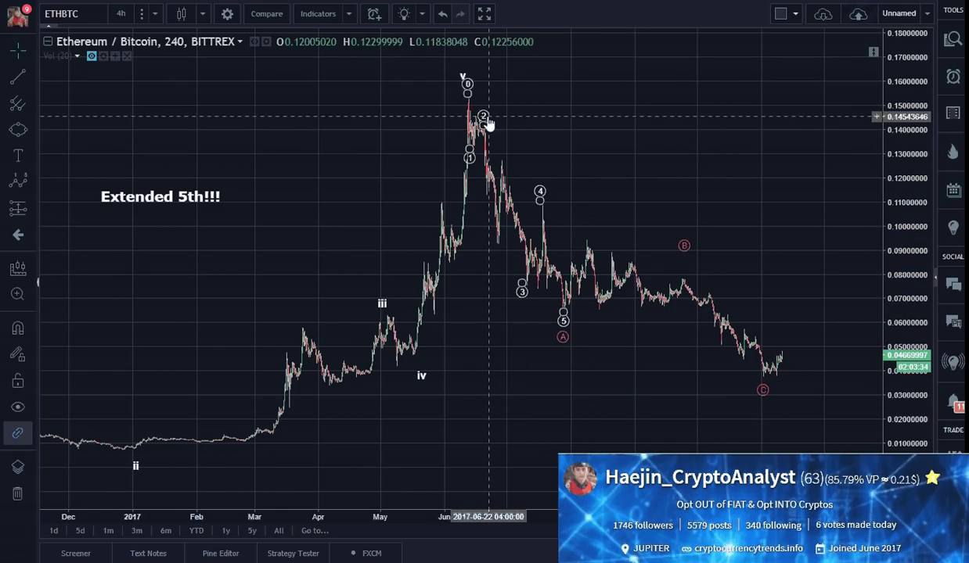
pyautogui.moveTo(485, 123); pyautogui.dragTo(477, 114)
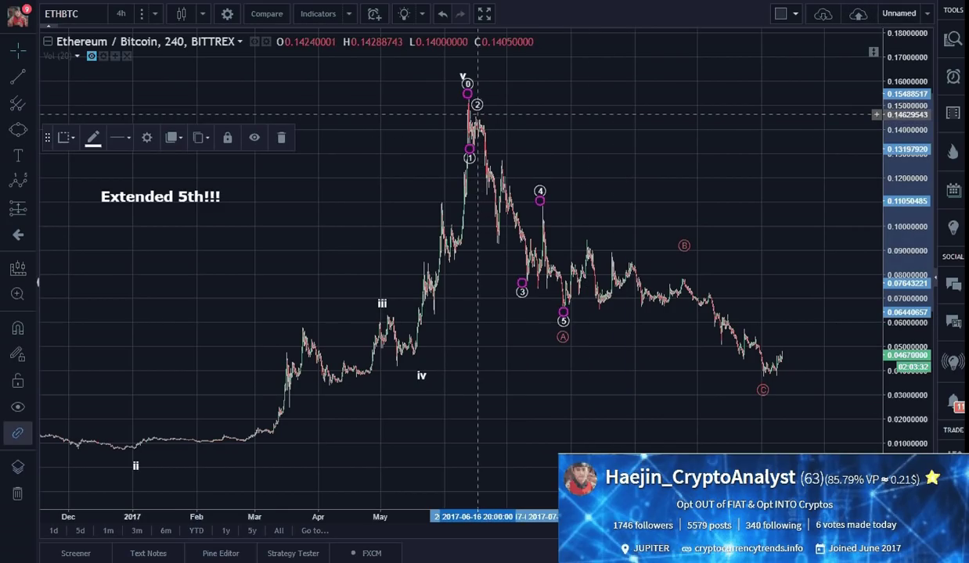
pyautogui.click(532, 137)
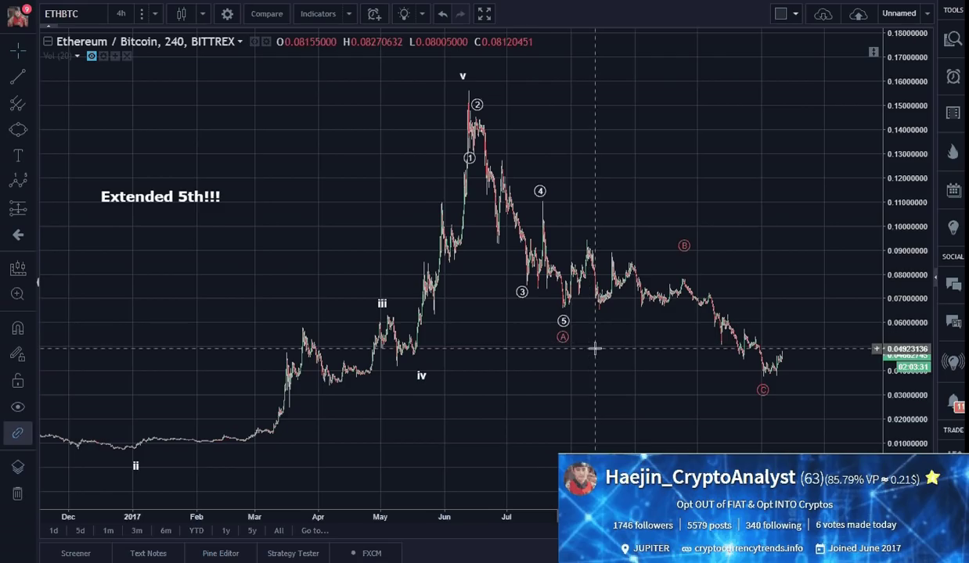
# Step: Draw two converging trend lines around the sideways range after A, upper from about 0.096 to 0.075, lower from about 0.064 to 0.076
pyautogui.moveTo(663, 382); pyautogui.dragTo(559, 382)
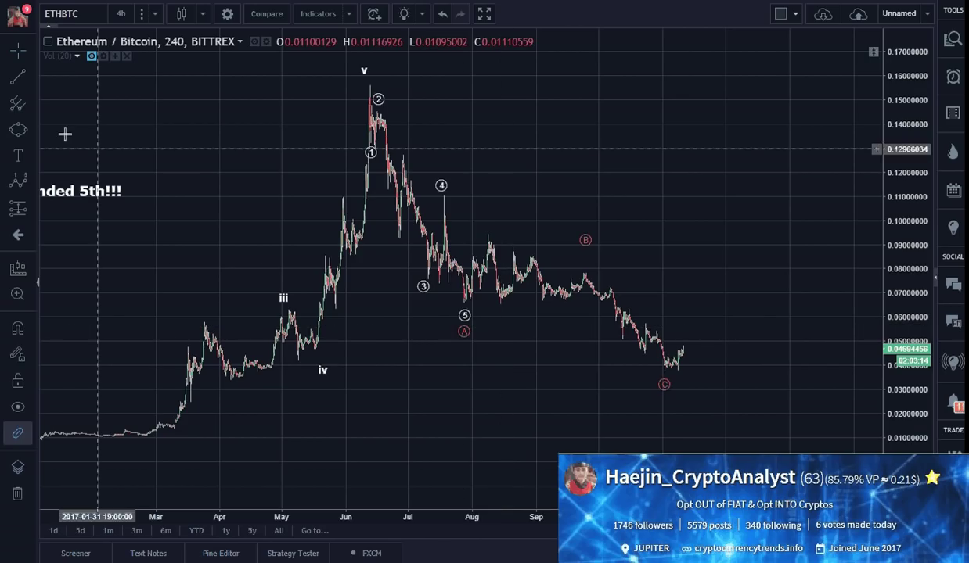
pyautogui.click(481, 231)
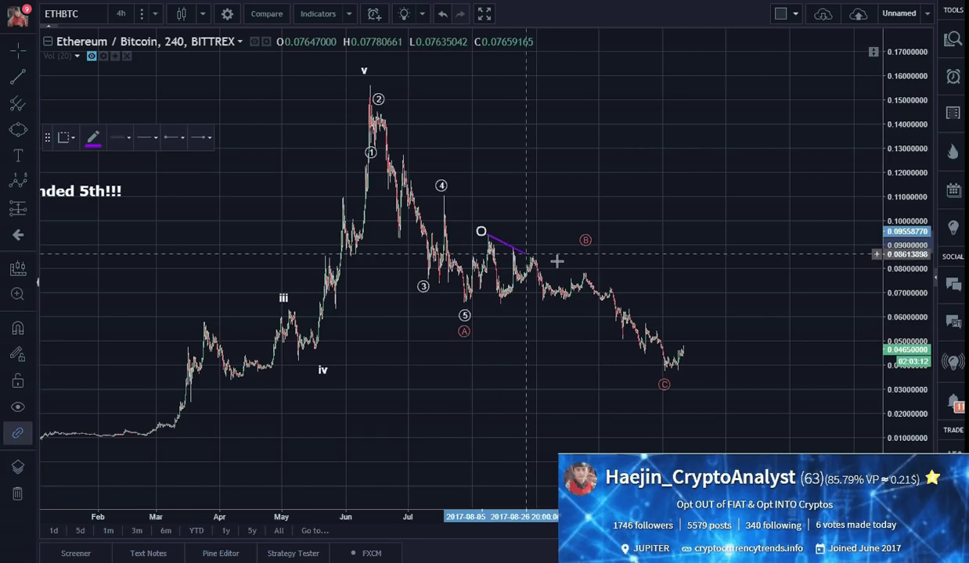
pyautogui.click(603, 281)
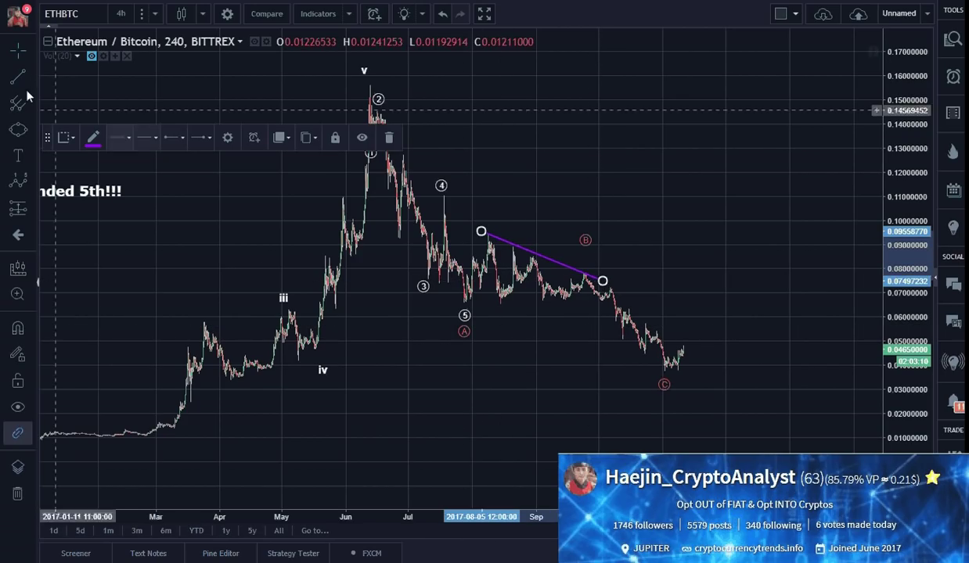
pyautogui.click(481, 307)
pyautogui.click(616, 279)
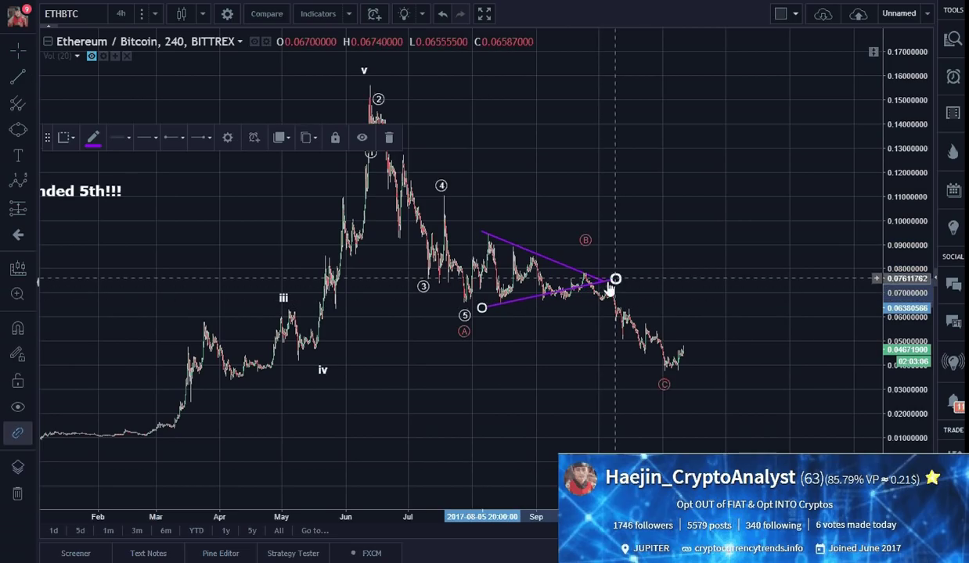
# Step: Extend the upper trend line to the apex and make the lower one rise from about 0.064 near A to about 0.072
pyautogui.moveTo(484, 308); pyautogui.dragTo(507, 315)
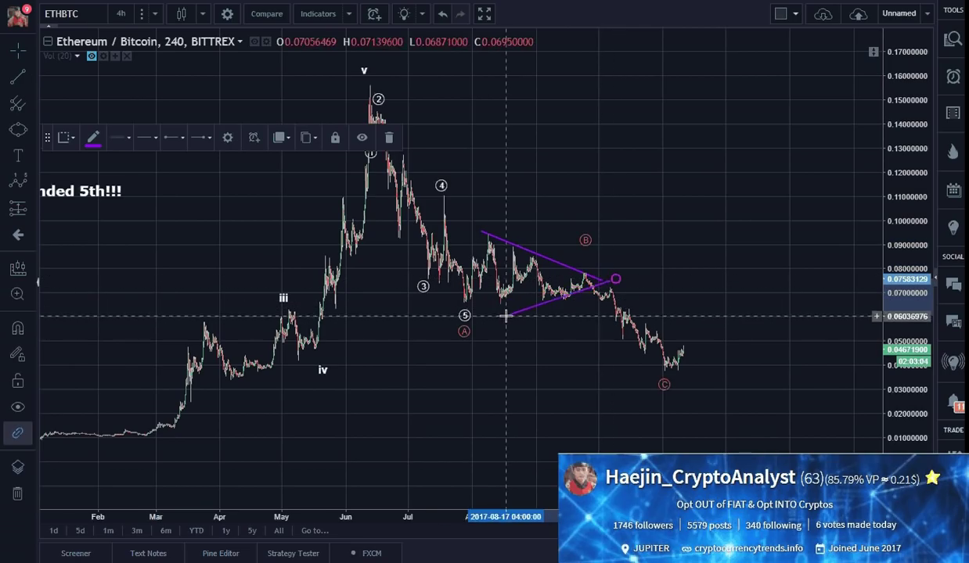
pyautogui.click(600, 288)
pyautogui.moveTo(600, 288); pyautogui.dragTo(624, 289)
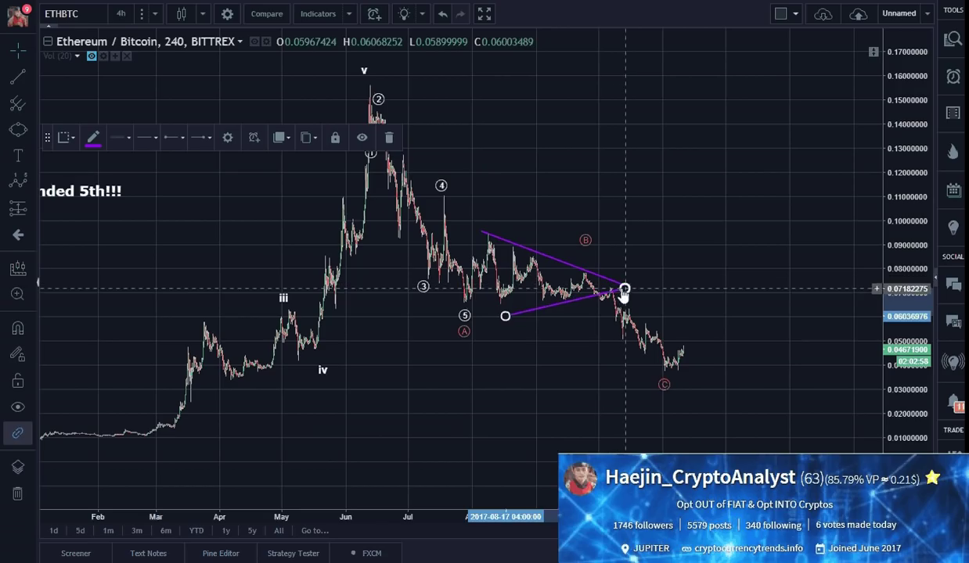
pyautogui.moveTo(504, 315); pyautogui.dragTo(469, 307)
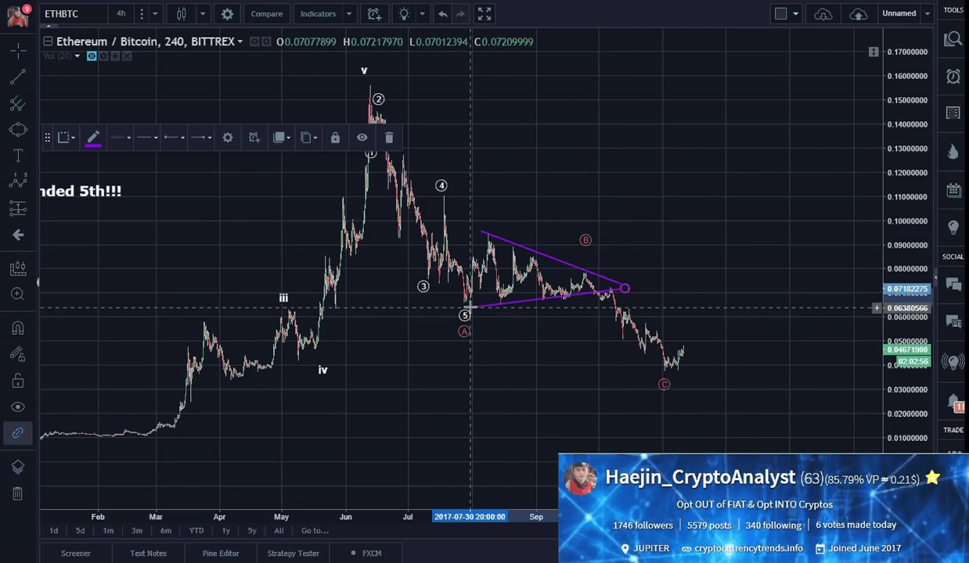
pyautogui.click(573, 328)
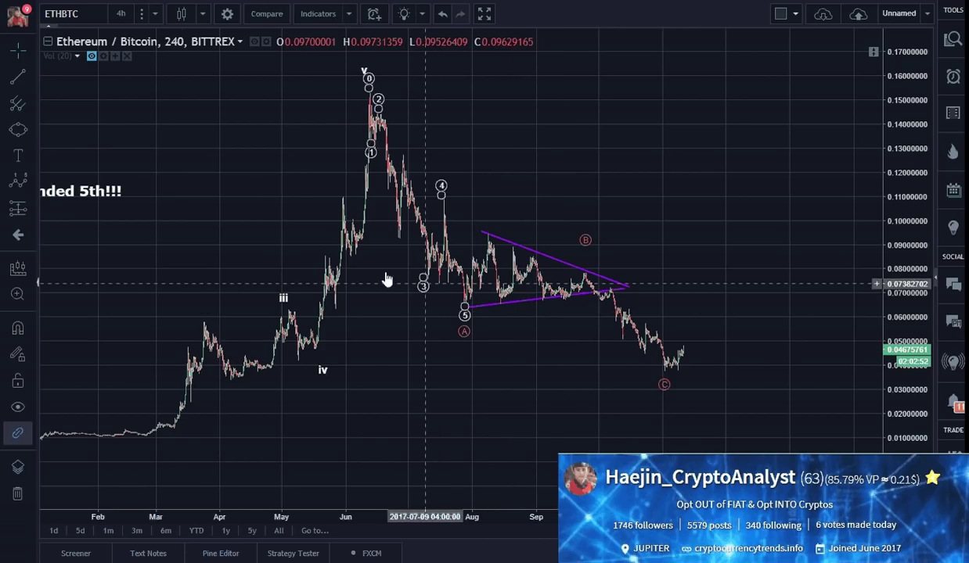
# Step: Draw an Elliott Triangle Wave (ABCDE) from A's low, with a at about 0.098, b 0.063, c 0.094, d 0.064 and e 0.081
pyautogui.click(32, 173)
pyautogui.click(136, 356)
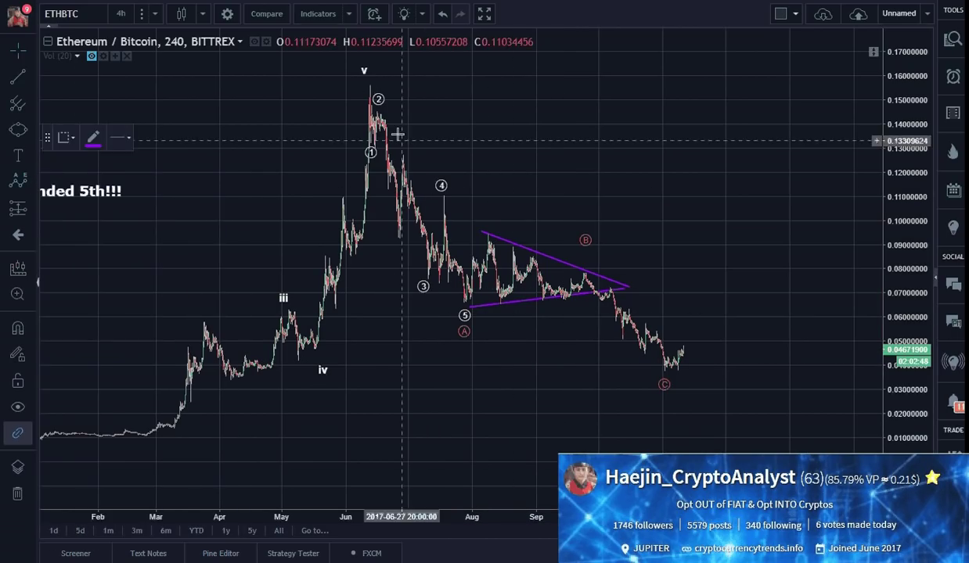
pyautogui.click(470, 302)
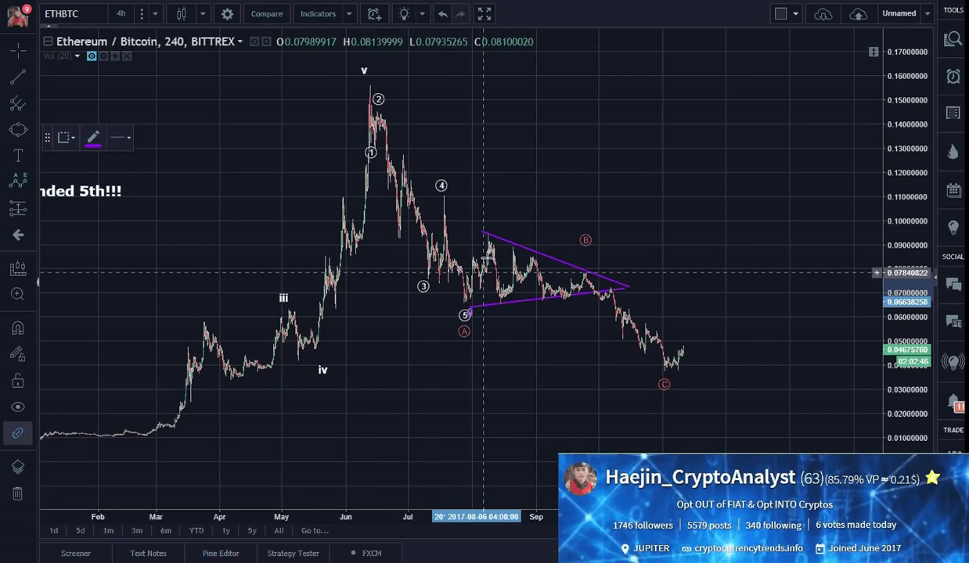
pyautogui.click(486, 226)
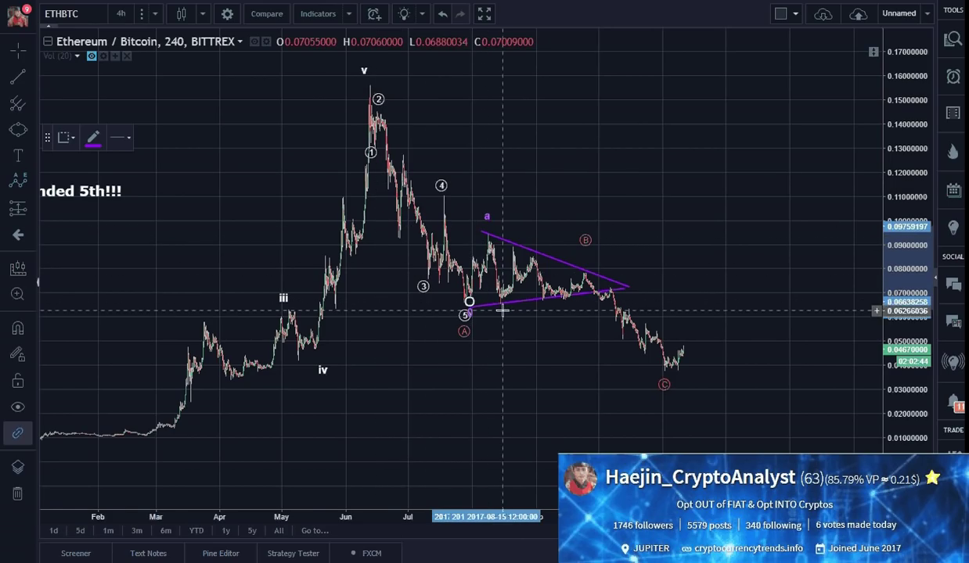
pyautogui.click(503, 311)
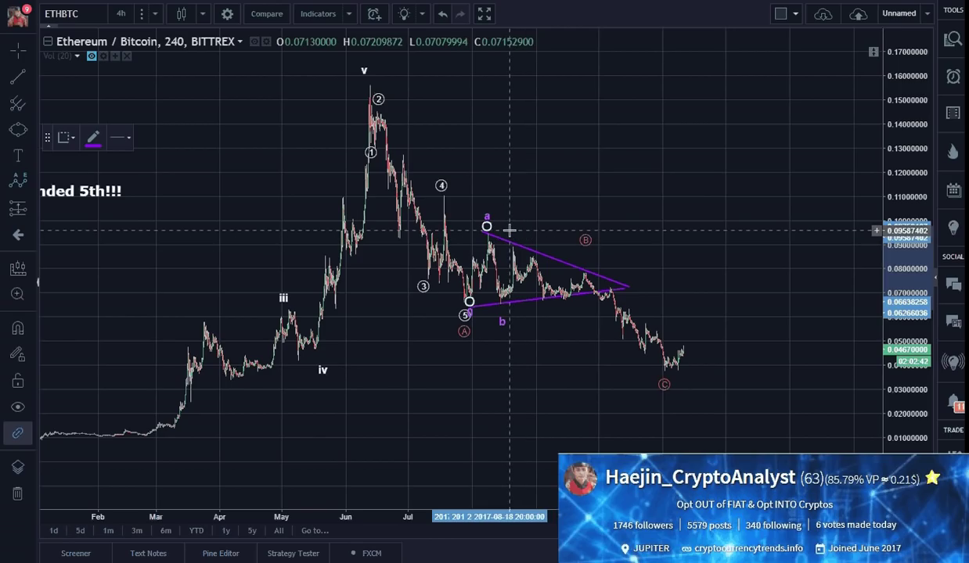
pyautogui.click(511, 235)
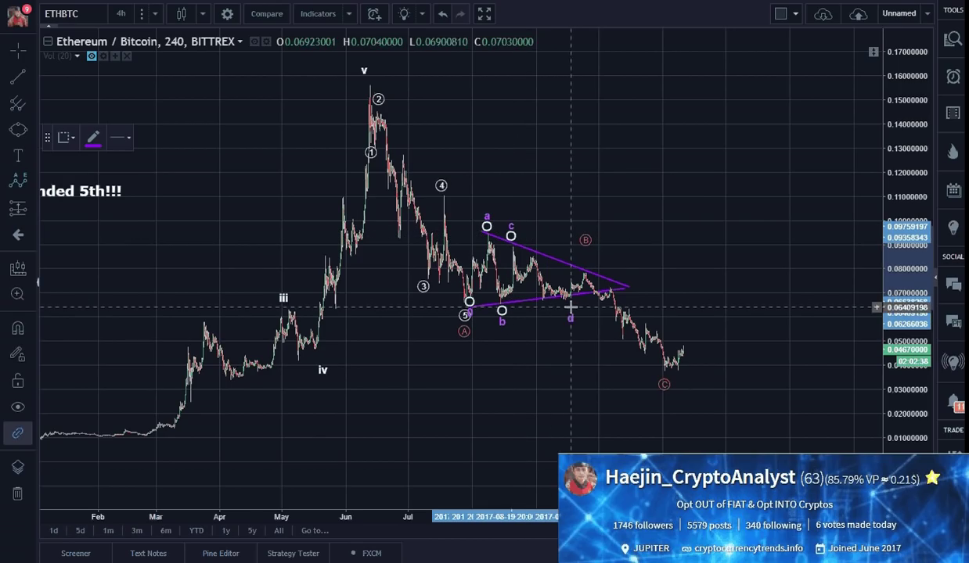
pyautogui.click(570, 308)
pyautogui.click(587, 266)
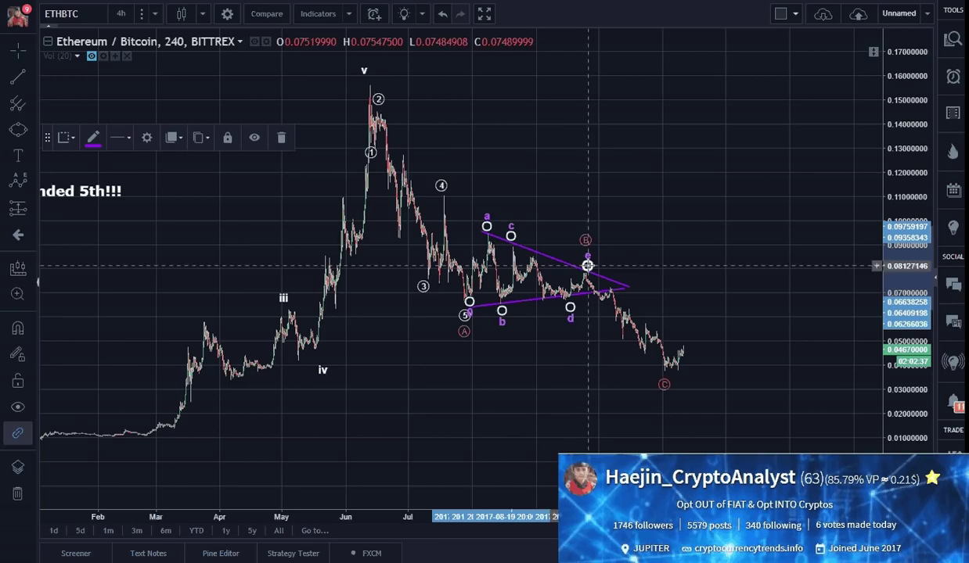
# Step: Move the triangle wave's points closer to the price bars: a about 0.094, b 0.067, c 0.091, d 0.069 and e 0.078
pyautogui.click(591, 317)
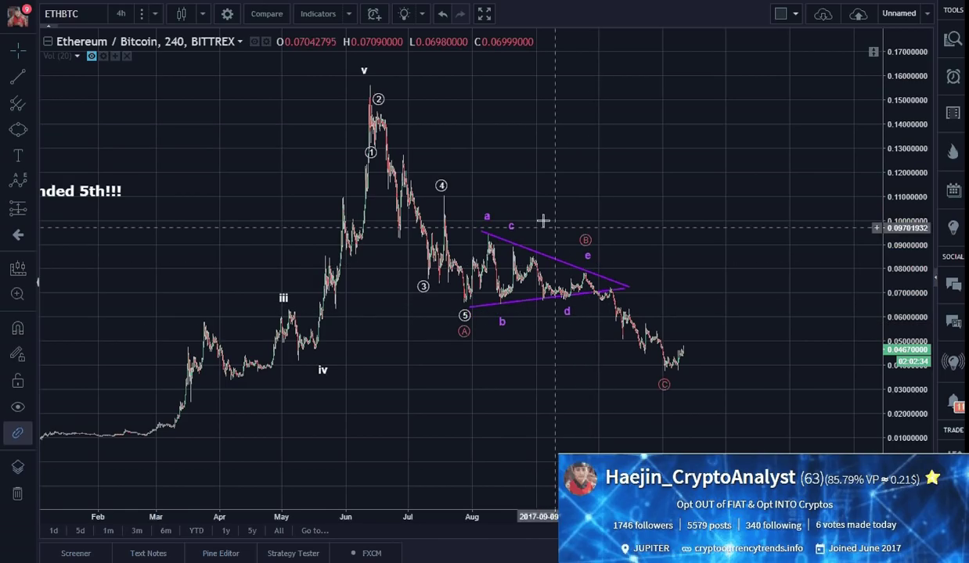
pyautogui.click(513, 243)
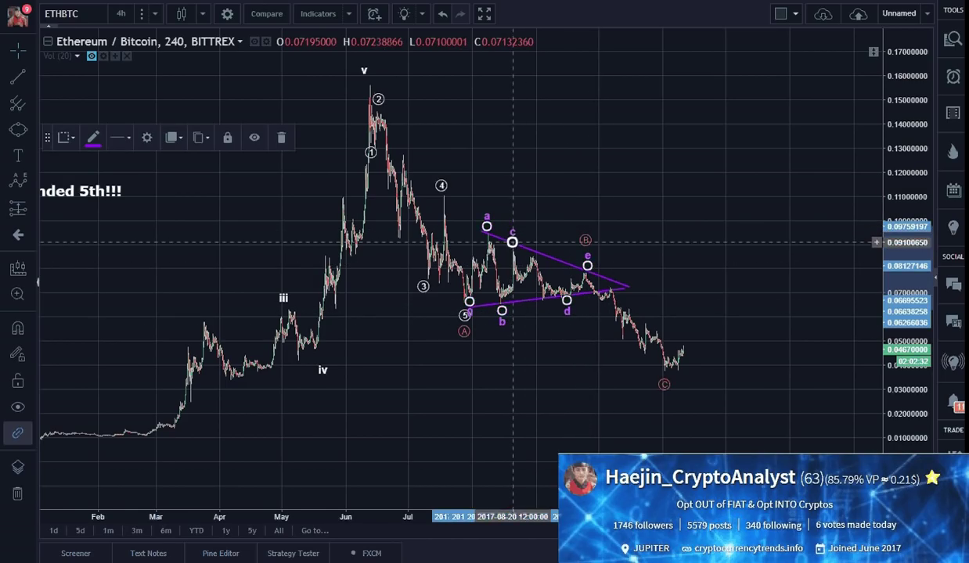
pyautogui.moveTo(486, 226); pyautogui.dragTo(488, 235)
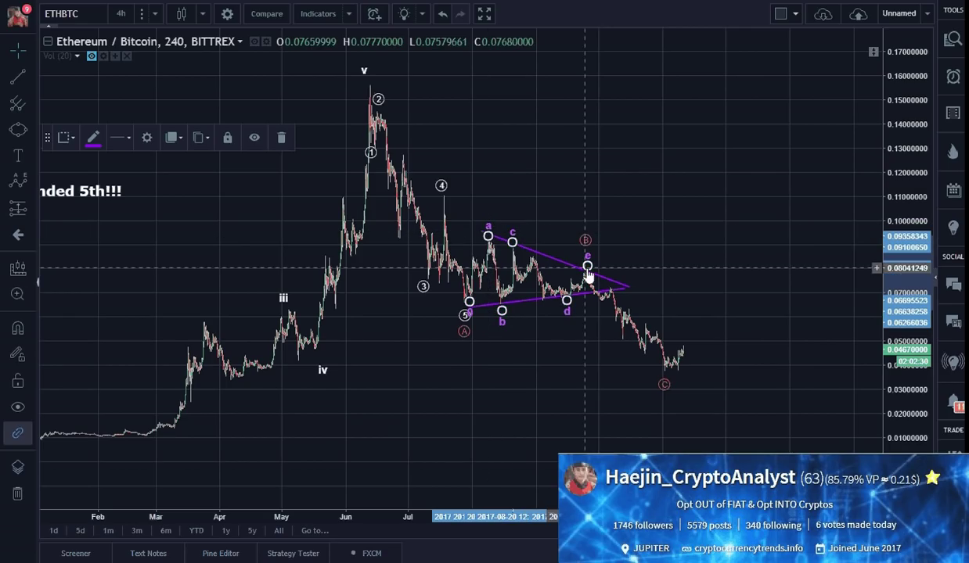
pyautogui.moveTo(587, 266); pyautogui.dragTo(584, 273)
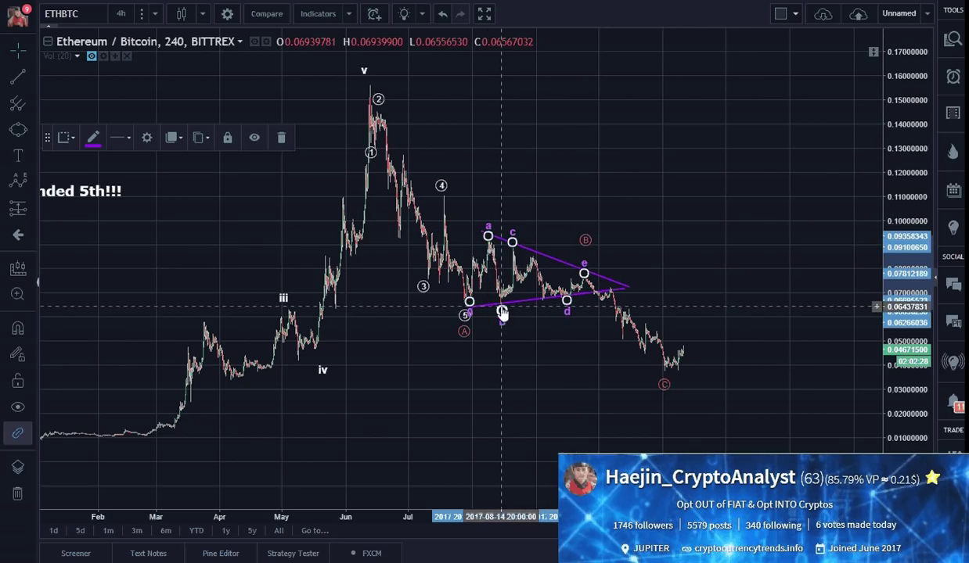
pyautogui.moveTo(502, 311); pyautogui.dragTo(501, 301)
pyautogui.click(475, 324)
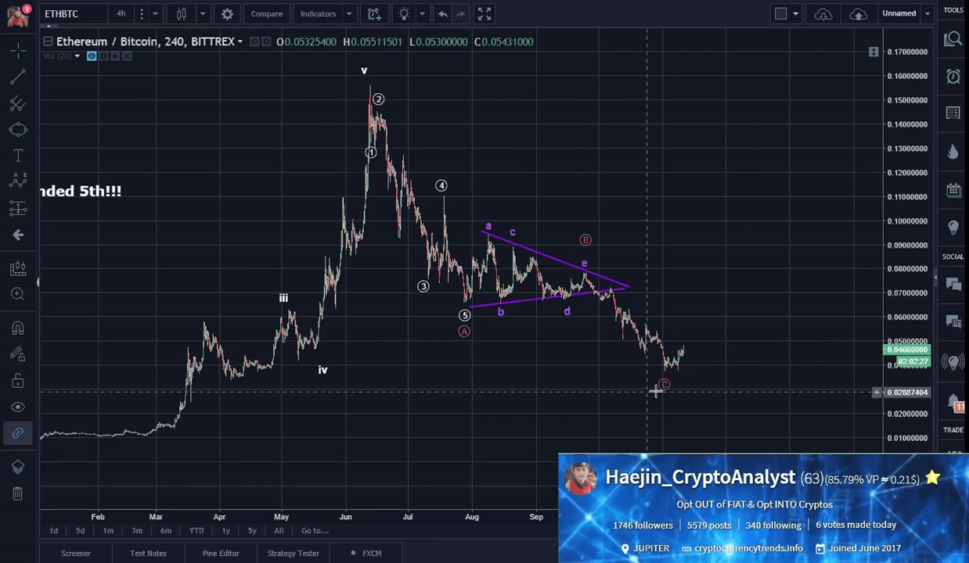
pyautogui.click(566, 296)
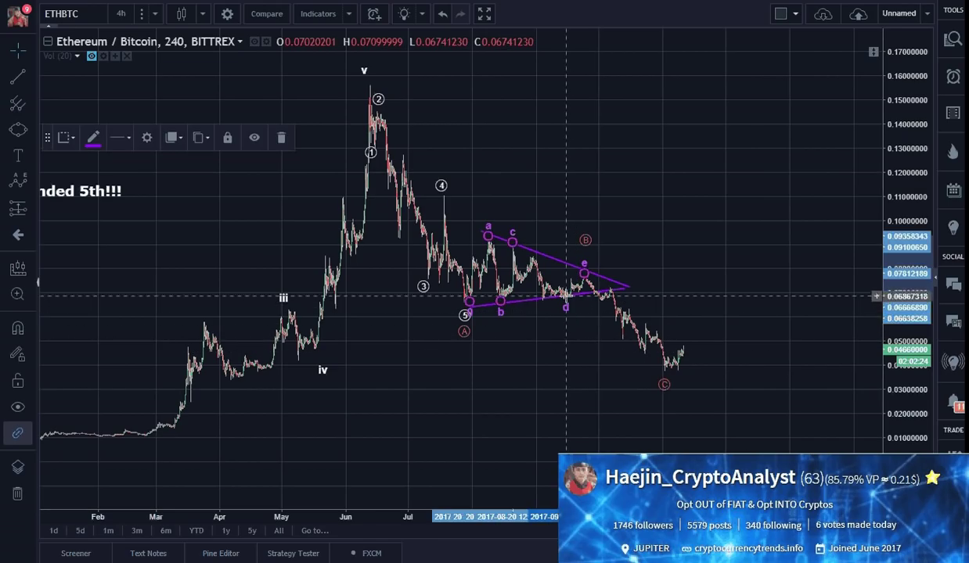
pyautogui.click(569, 319)
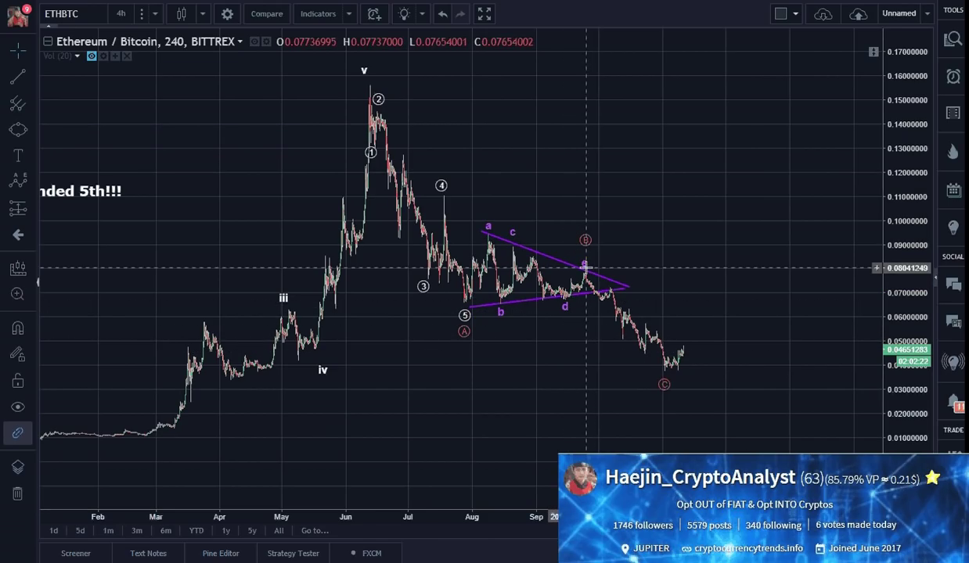
# Step: Move the correction wave's B point slightly down and earlier, to about 0.087 above the triangle's e label
pyautogui.moveTo(769, 377); pyautogui.dragTo(734, 377)
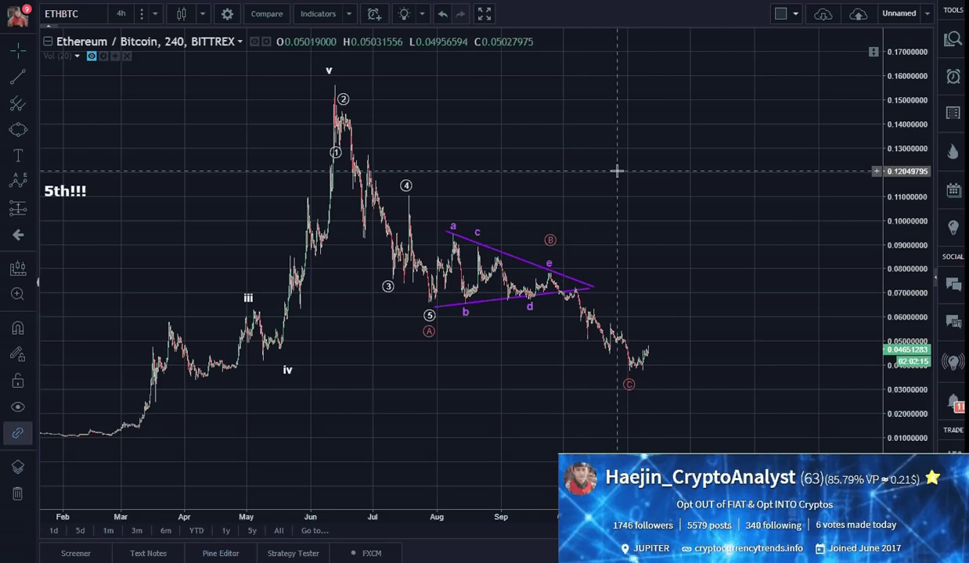
pyautogui.click(547, 252)
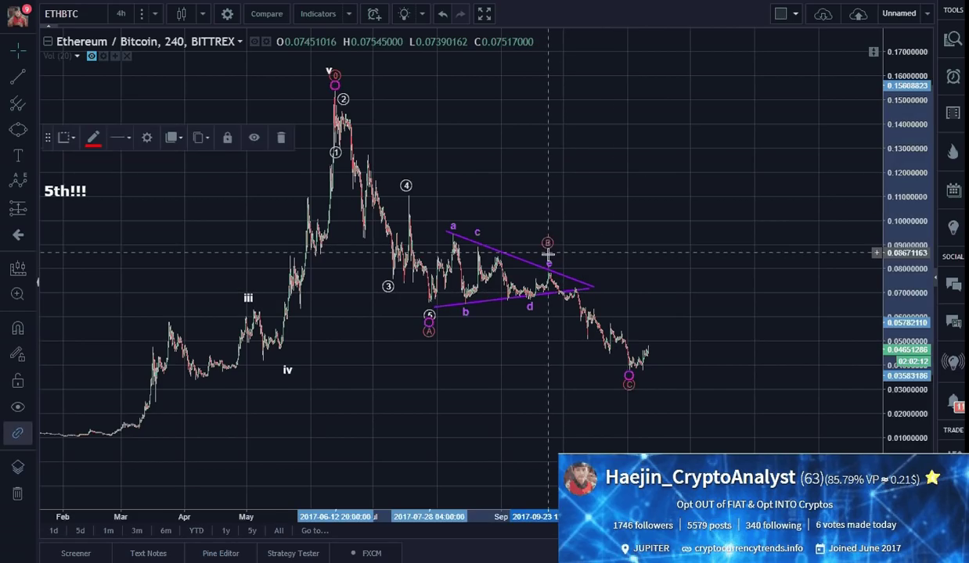
# Step: Lower the correction wave's B point to about 0.085, just above the triangle's e label
pyautogui.moveTo(548, 252)
pyautogui.mouseDown()
pyautogui.moveTo(442, 208)
pyautogui.moveTo(564, 223)
pyautogui.moveTo(549, 255)
pyautogui.mouseUp()
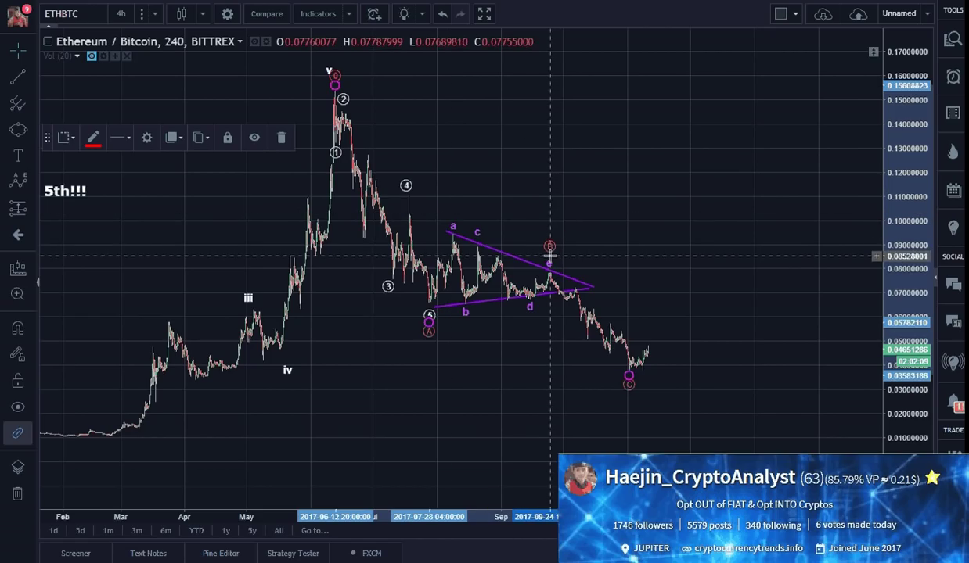
pyautogui.click(698, 288)
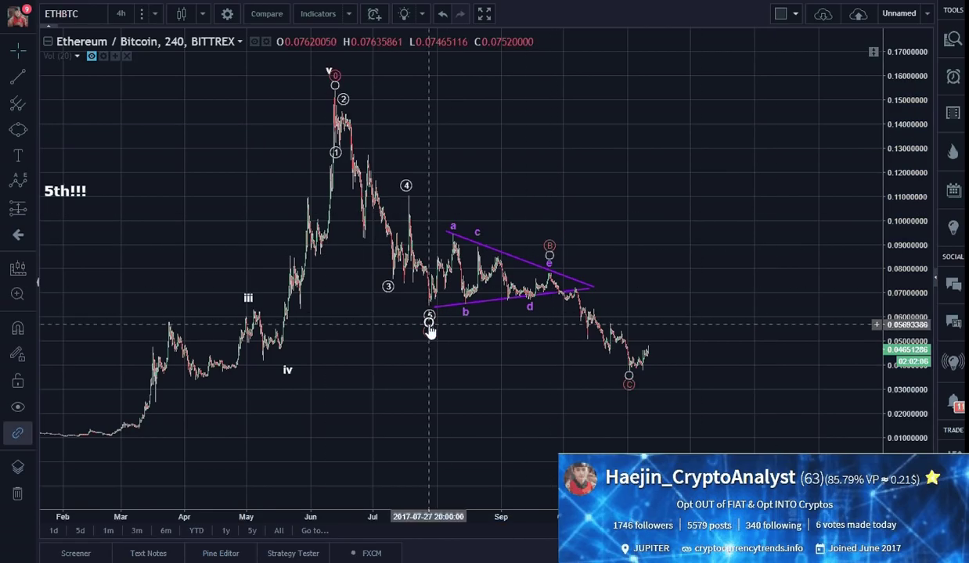
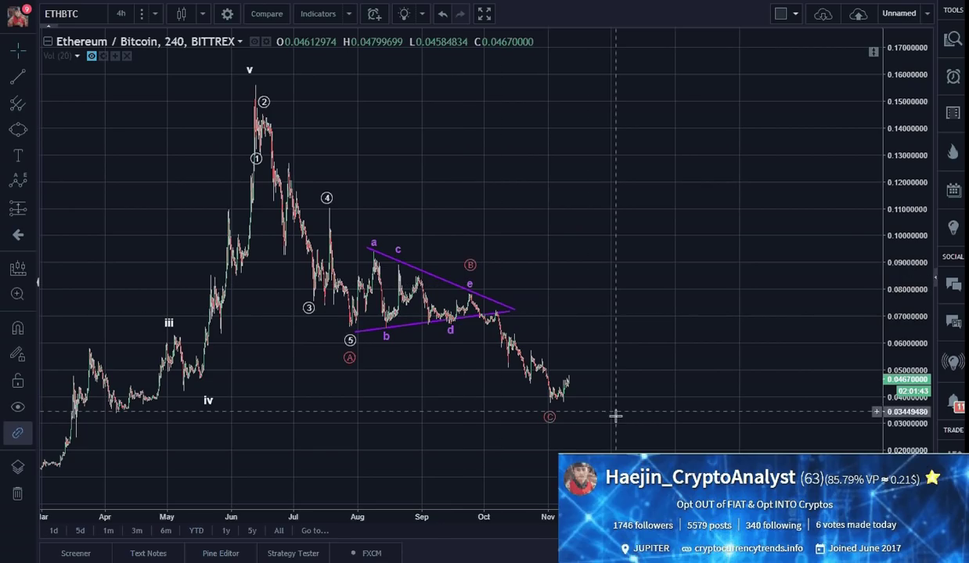
pyautogui.click(460, 292)
pyautogui.click(618, 336)
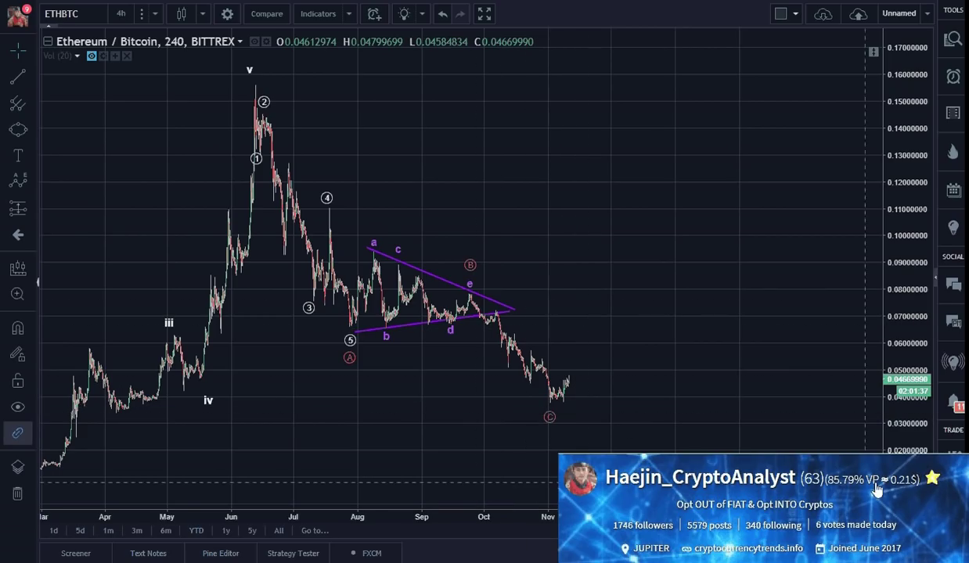
# Step: Draw an Elliott Impulse Wave (12345) from e's high at about 0.078, with 1 at 0.067, 2 at 0.073, 3 at 0.051, 4 at 0.064 and 5 below the November low
pyautogui.moveTo(909, 481); pyautogui.dragTo(900, 345)
pyautogui.moveTo(750, 374); pyautogui.dragTo(739, 259)
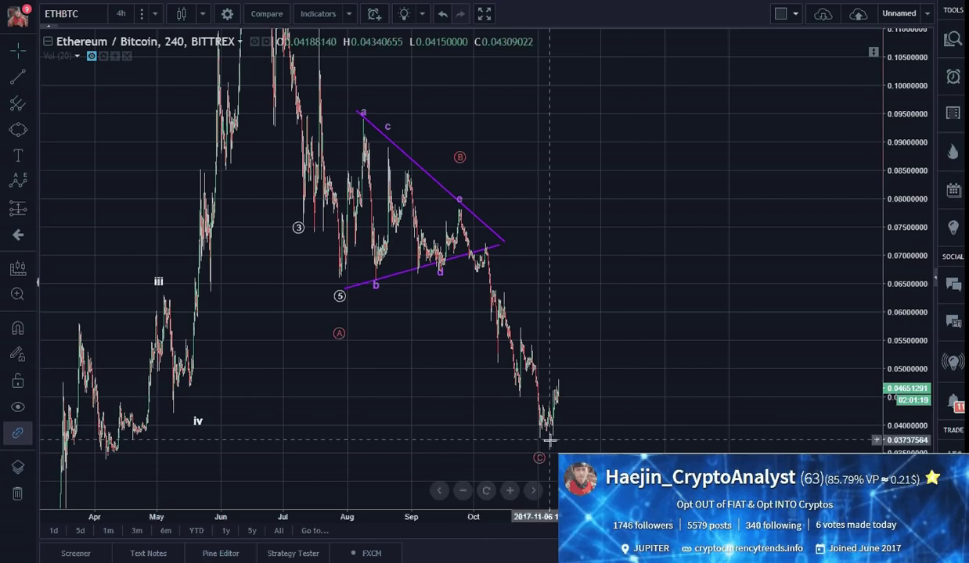
pyautogui.click(31, 179)
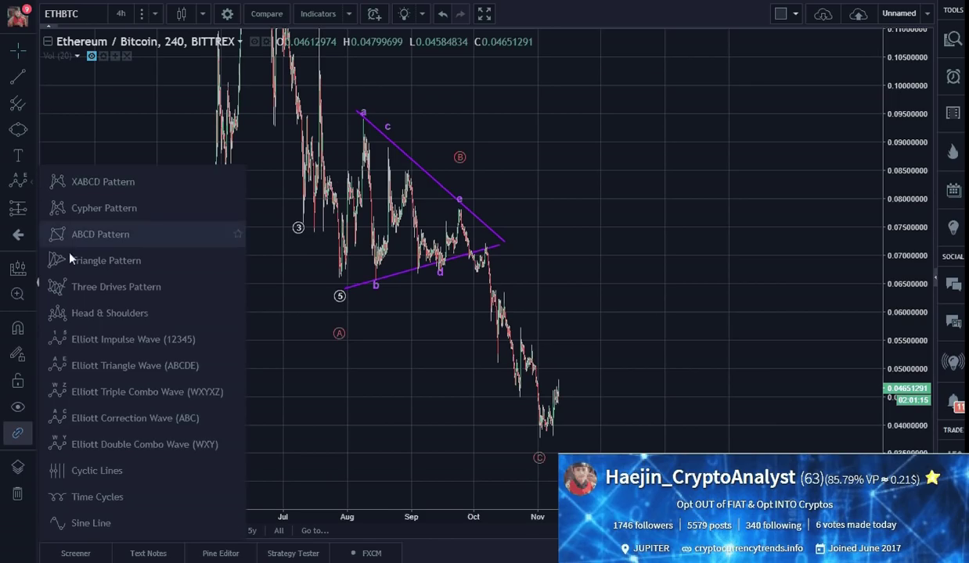
pyautogui.click(112, 339)
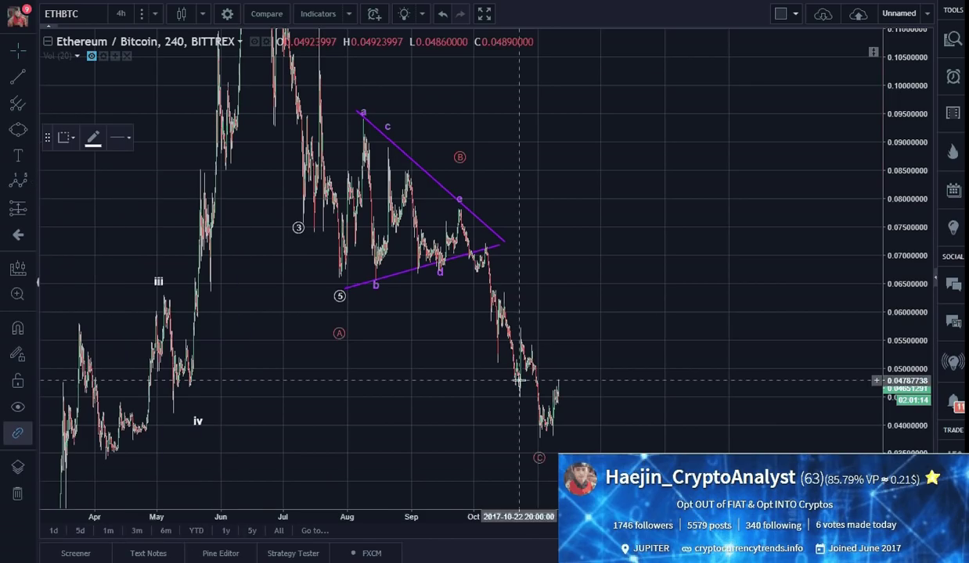
pyautogui.click(459, 210)
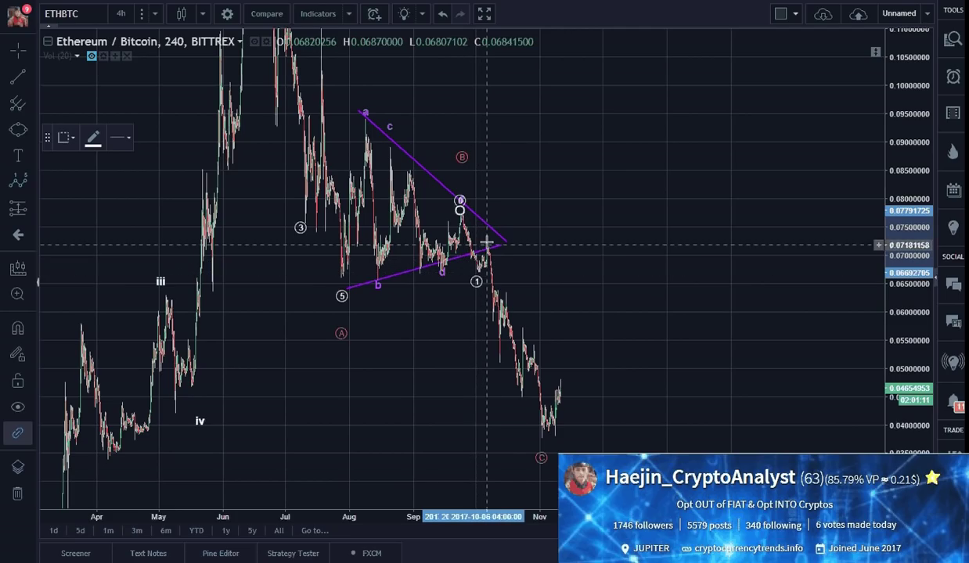
pyautogui.click(484, 236)
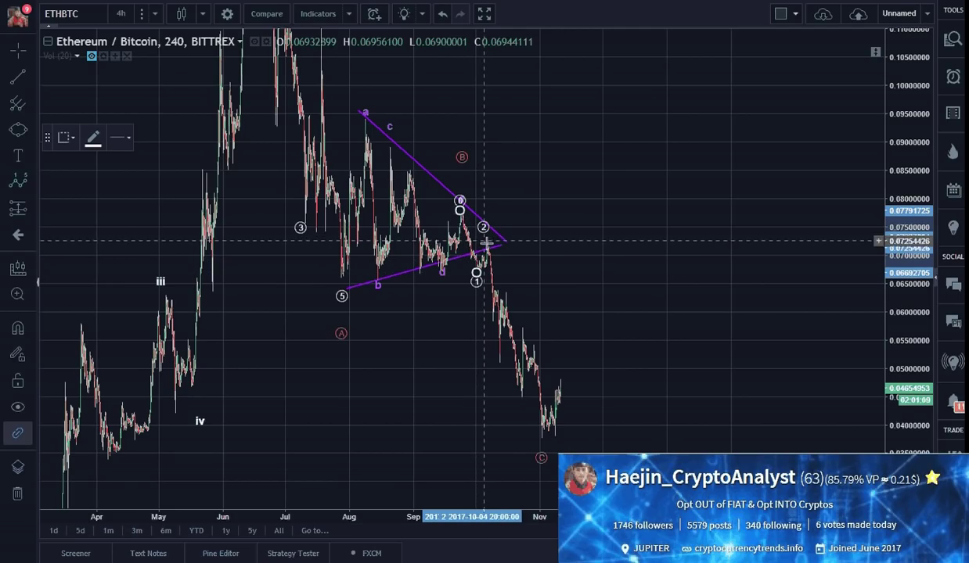
pyautogui.click(499, 364)
pyautogui.click(507, 290)
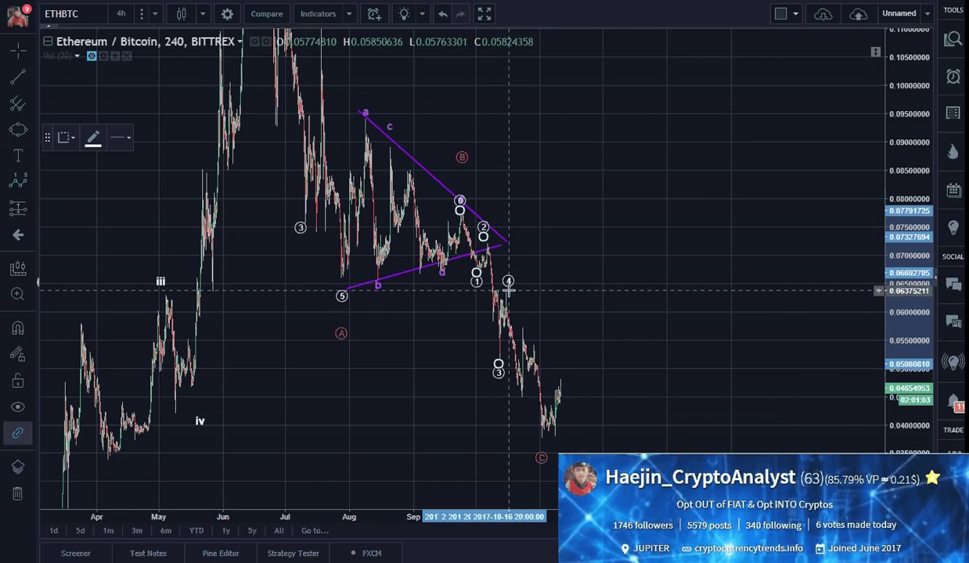
pyautogui.click(541, 438)
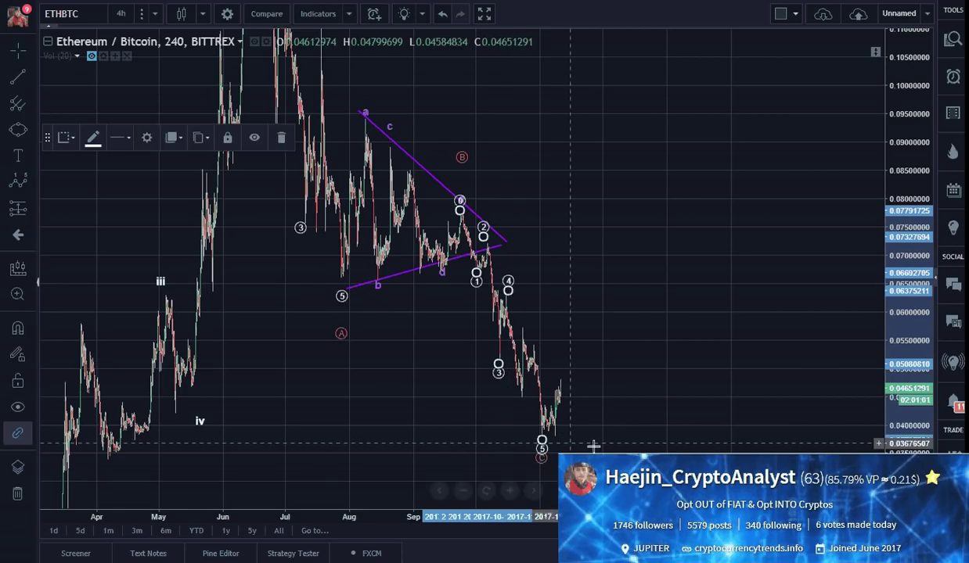
# Step: Move the new impulse's wave 5 point down to about 0.034 and the correction's C point to about 0.030, below the November low
pyautogui.click(540, 462)
pyautogui.moveTo(541, 449); pyautogui.dragTo(539, 465)
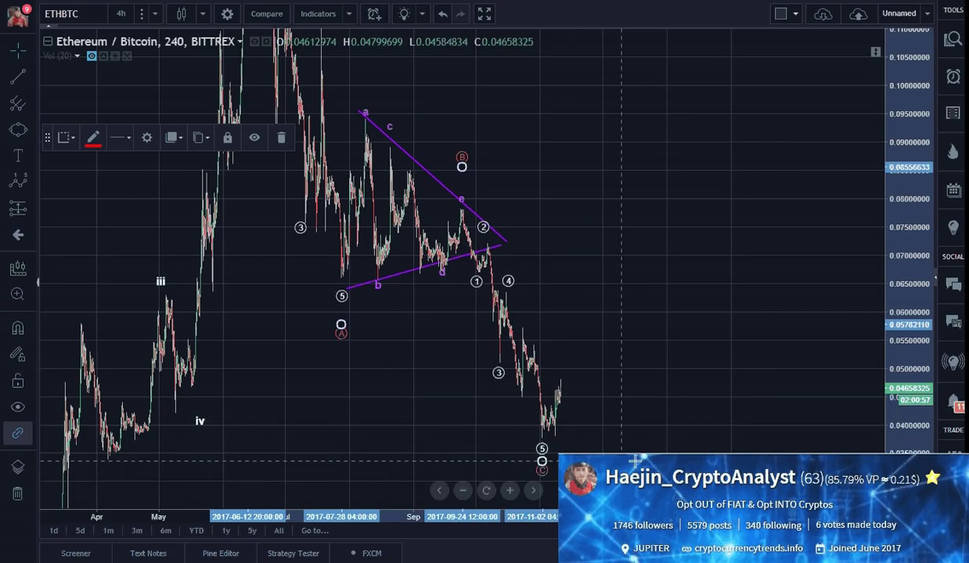
pyautogui.moveTo(673, 440); pyautogui.dragTo(672, 391)
pyautogui.click(539, 427)
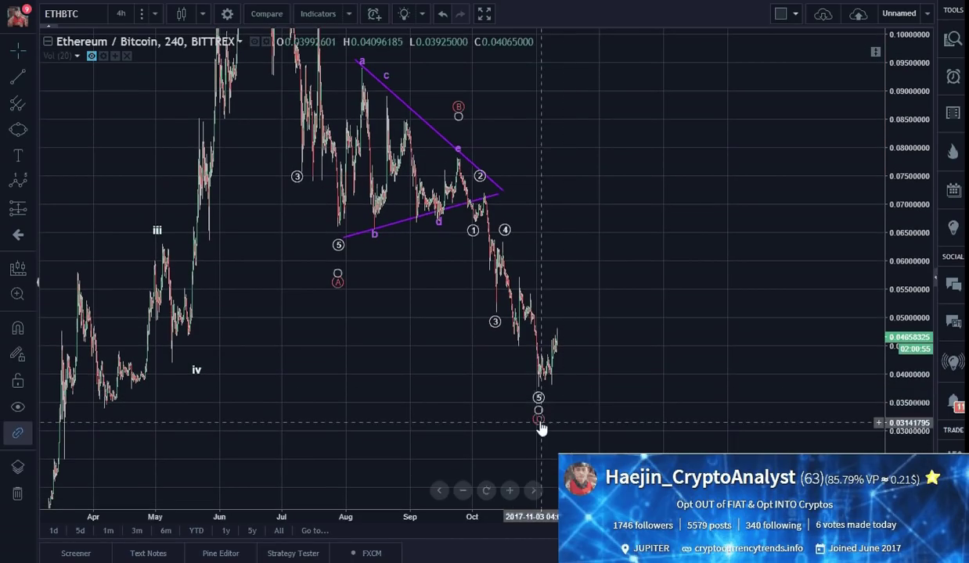
pyautogui.moveTo(539, 397); pyautogui.dragTo(537, 406)
pyautogui.click(696, 412)
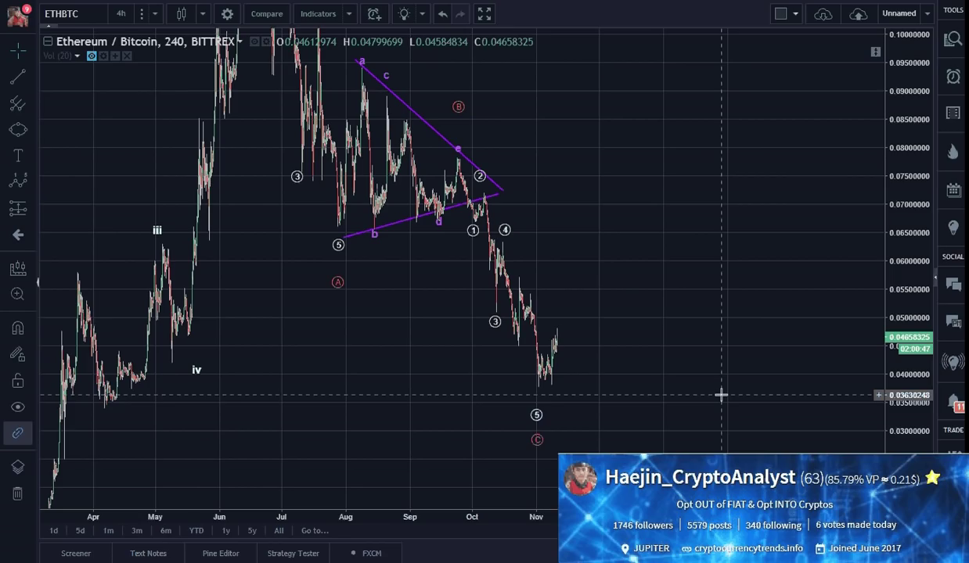
# Step: Draw an Elliott Impulse Wave from wave 4's high at about 0.063, with 1 at 0.056, 2 at 0.058, 3 at 0.044, 4 at 0.056 and 5 at 0.038
pyautogui.moveTo(900, 395); pyautogui.dragTo(904, 332)
pyautogui.scroll(2, 733, 326)
pyautogui.moveTo(731, 313); pyautogui.dragTo(786, 282)
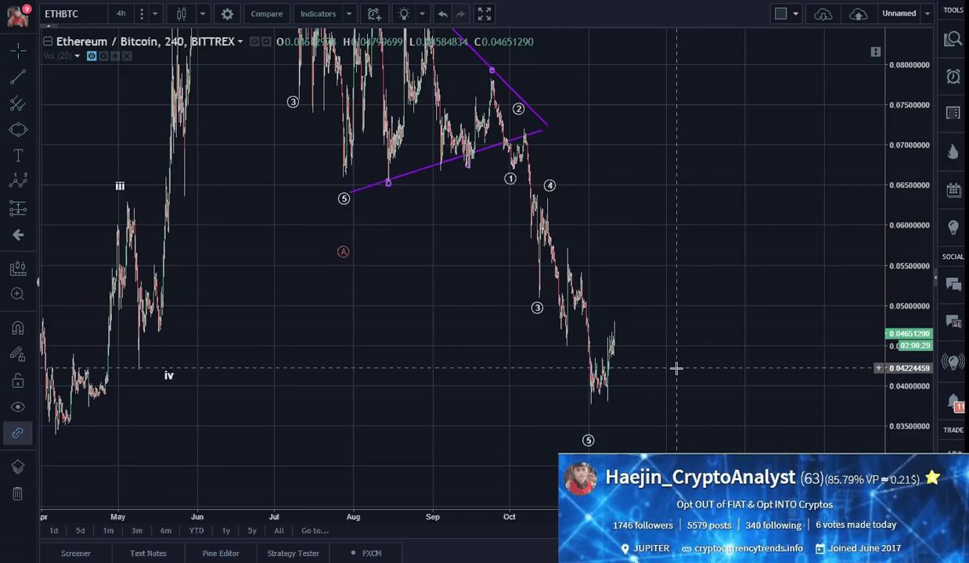
pyautogui.scroll(3, 674, 370)
pyautogui.scroll(1, 675, 369)
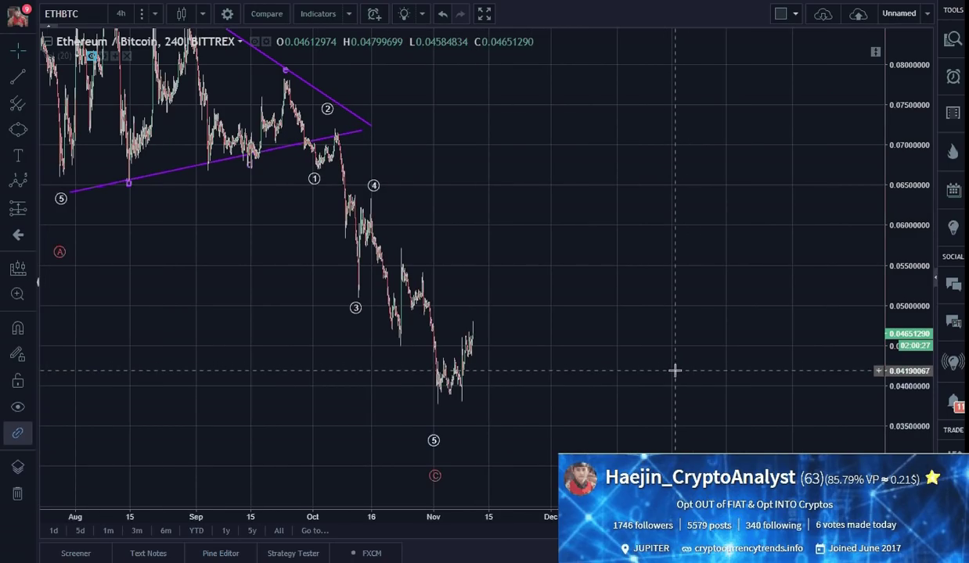
pyautogui.moveTo(912, 441); pyautogui.dragTo(864, 423)
pyautogui.moveTo(746, 411); pyautogui.dragTo(776, 389)
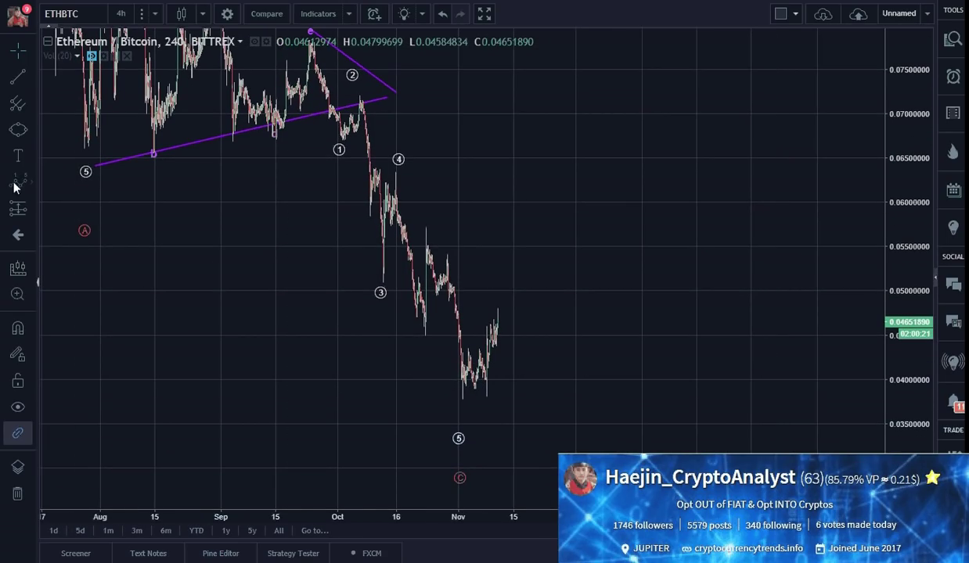
pyautogui.click(396, 170)
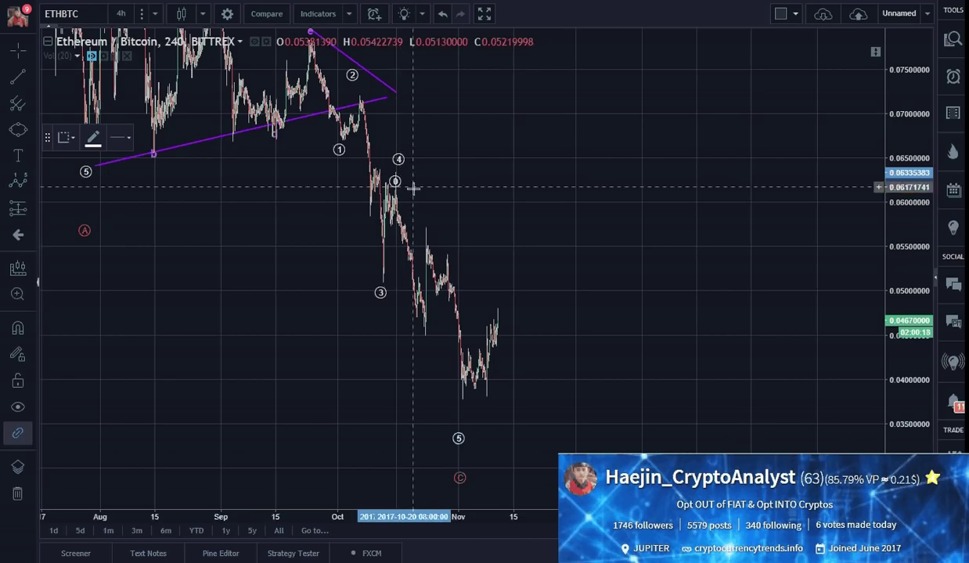
pyautogui.click(401, 239)
pyautogui.click(405, 215)
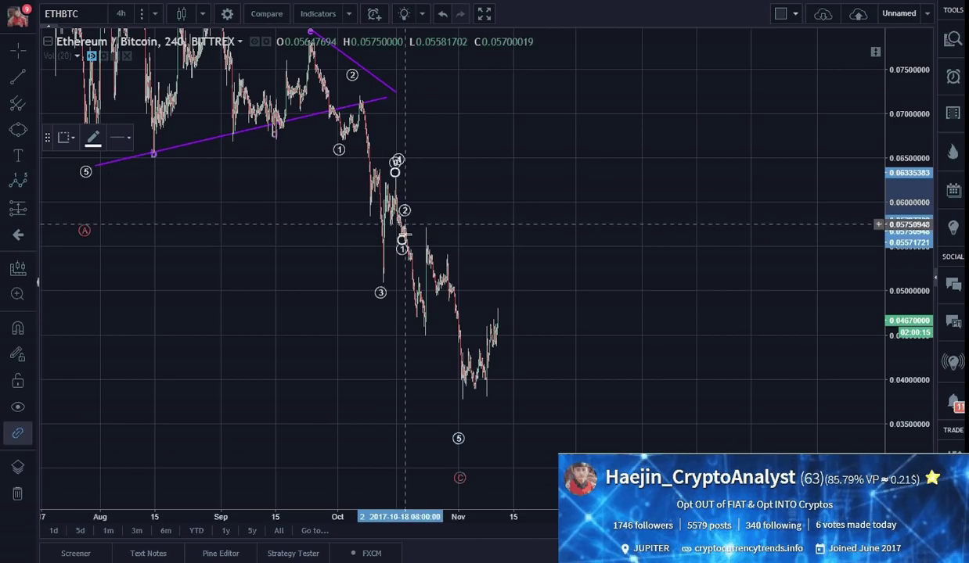
pyautogui.click(425, 341)
pyautogui.click(425, 227)
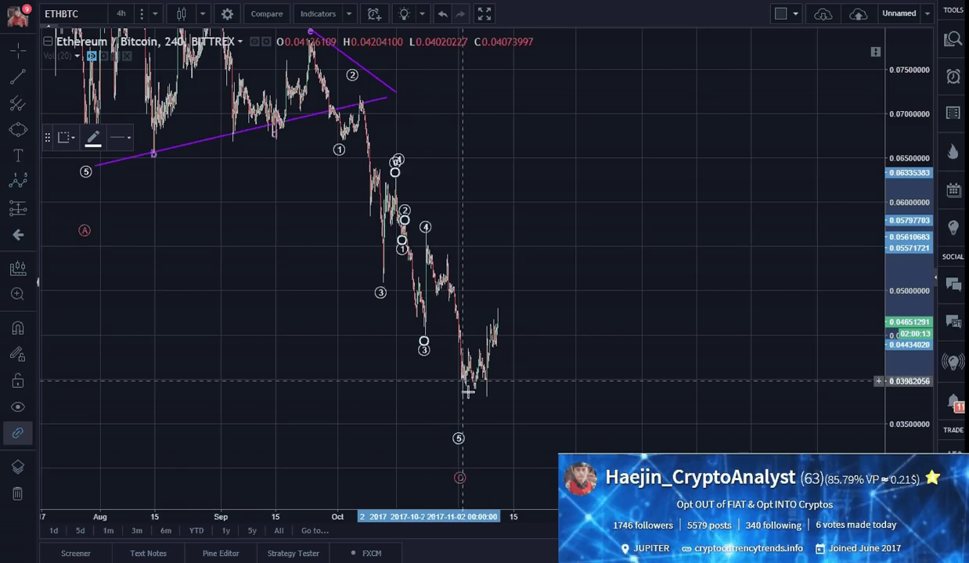
pyautogui.click(463, 400)
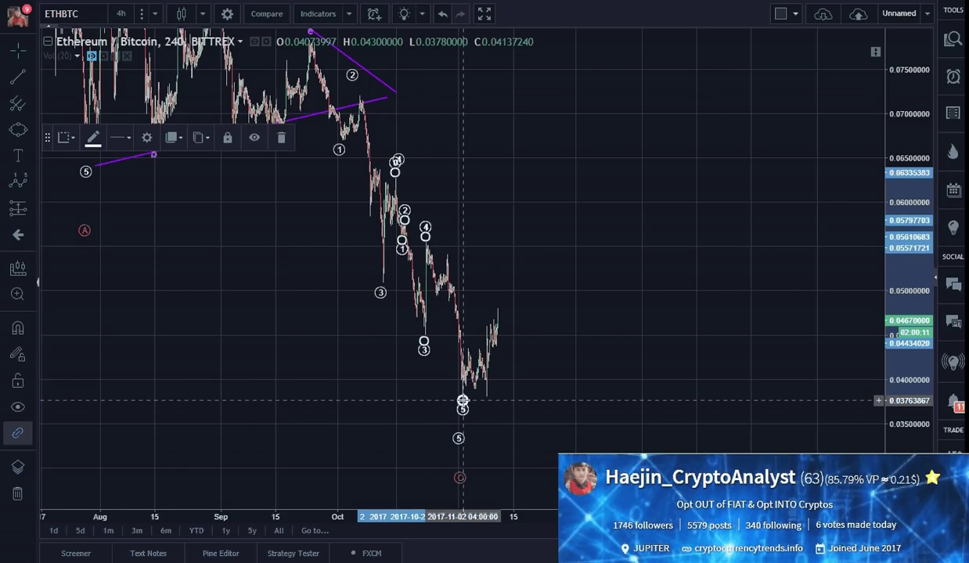
# Step: Set the smaller impulse wave's degree to Submicro and its color to red
pyautogui.doubleClick(462, 401)
pyautogui.click(478, 243)
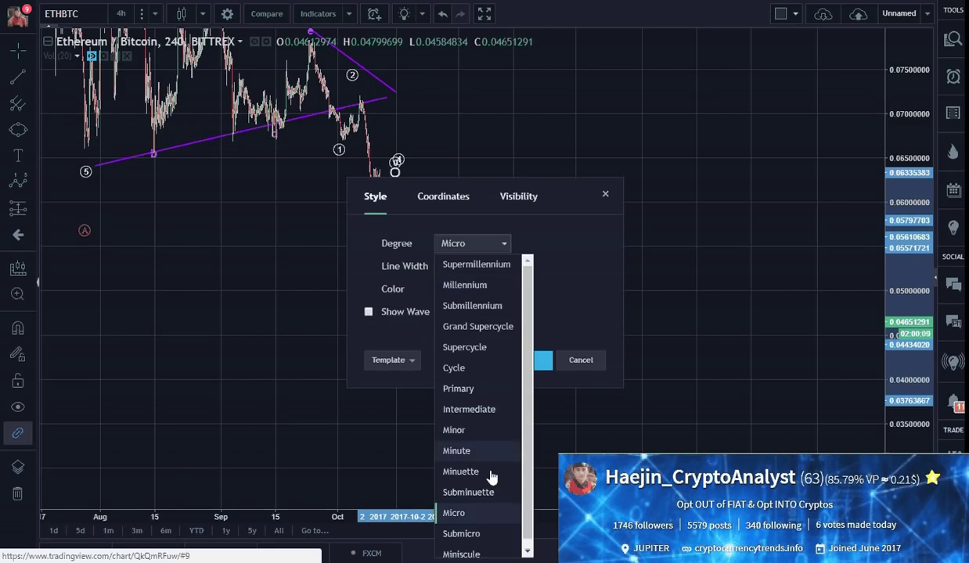
pyautogui.click(481, 532)
pyautogui.click(444, 289)
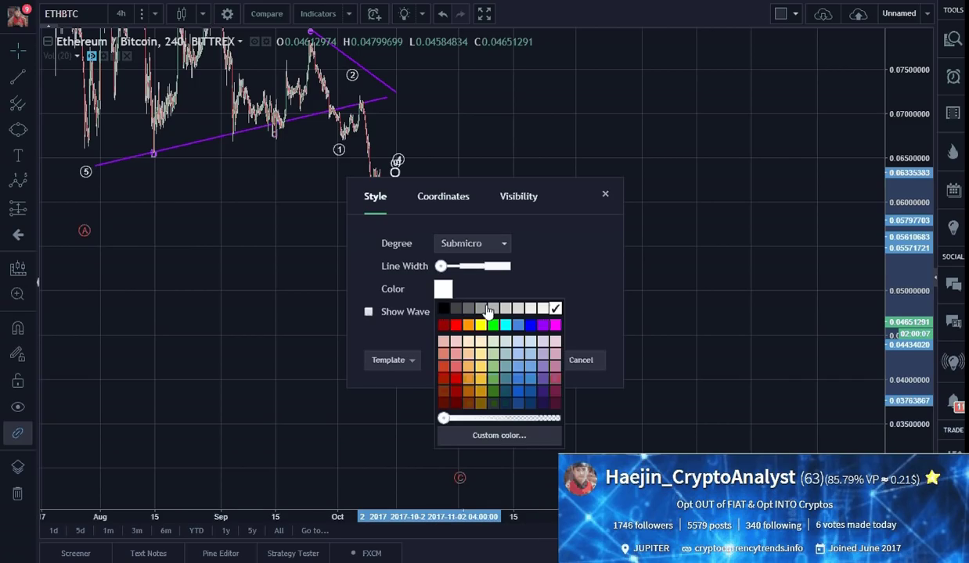
pyautogui.click(456, 325)
pyautogui.click(525, 361)
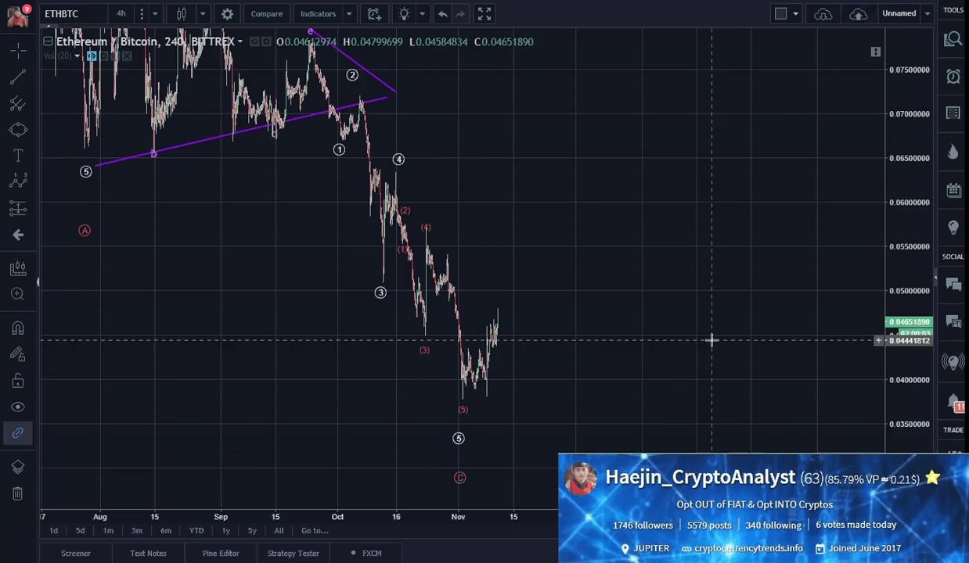
# Step: Stack the end labels under the November low: shift red (5) slightly earlier, raise wave 5 to about 0.035 and C to about 0.033
pyautogui.click(462, 410)
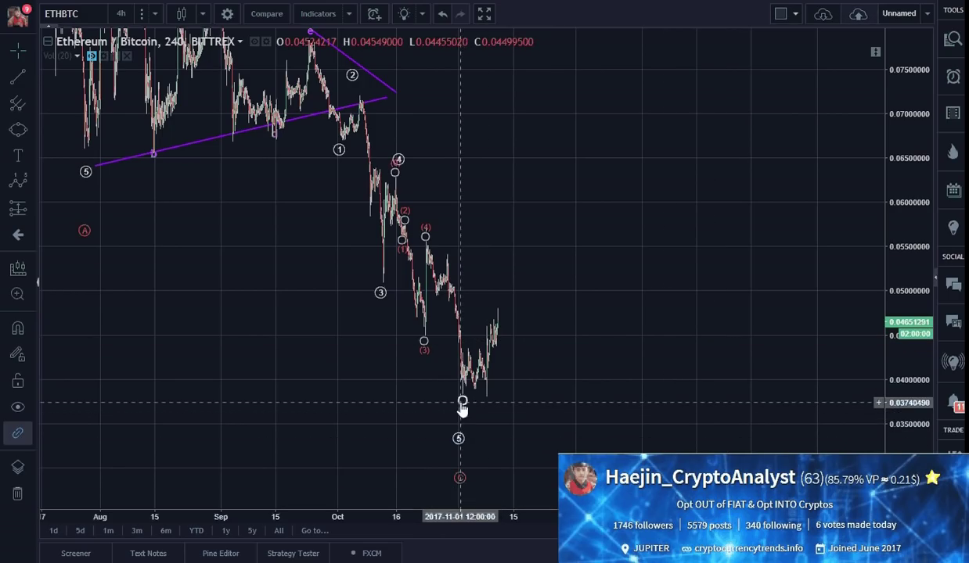
pyautogui.click(463, 411)
pyautogui.click(461, 419)
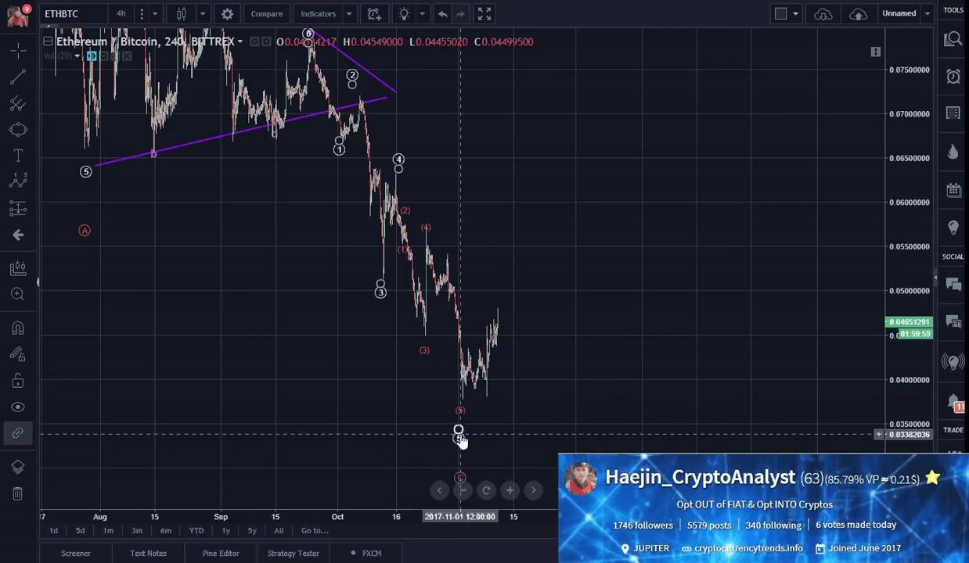
pyautogui.click(462, 436)
pyautogui.moveTo(464, 428); pyautogui.dragTo(460, 421)
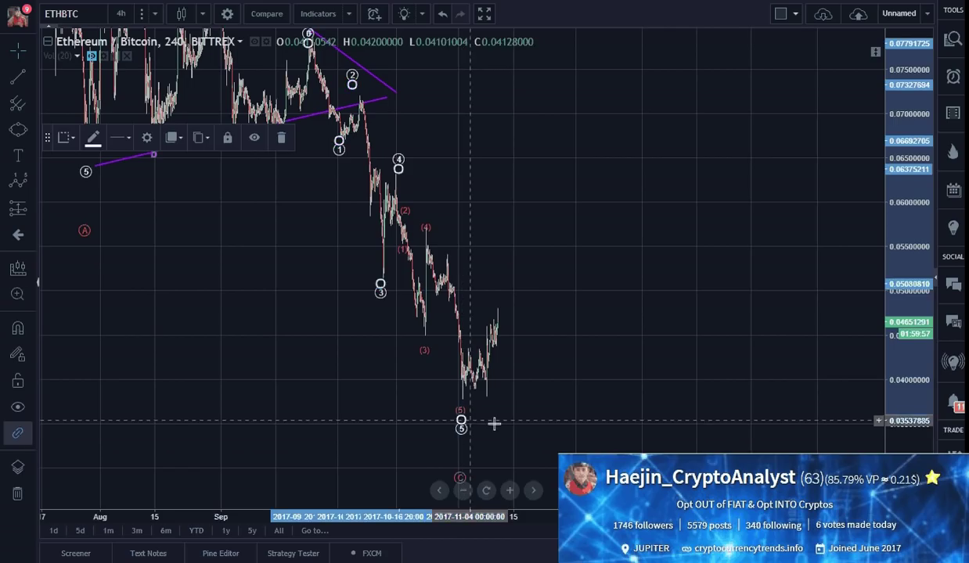
pyautogui.click(519, 436)
pyautogui.moveTo(464, 473); pyautogui.dragTo(462, 451)
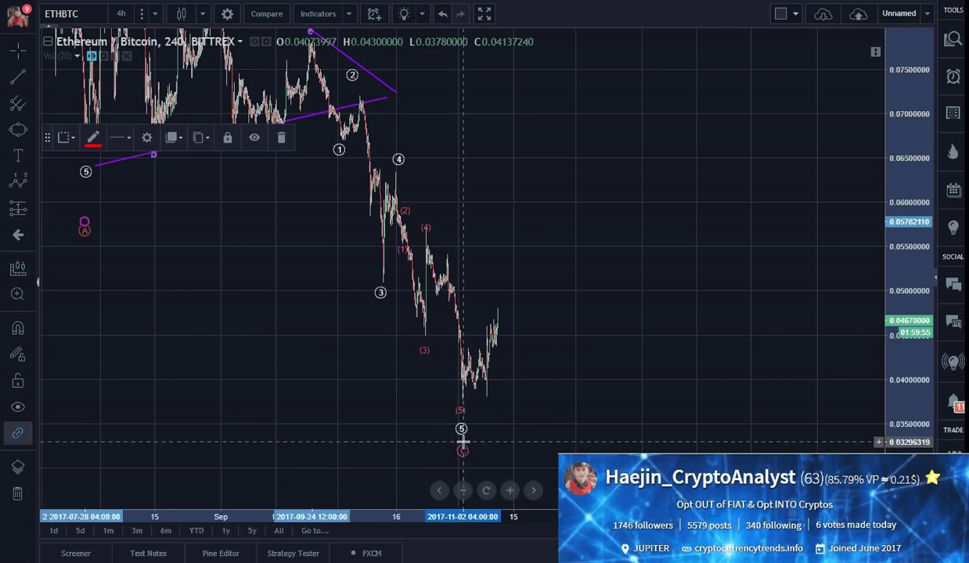
pyautogui.click(661, 395)
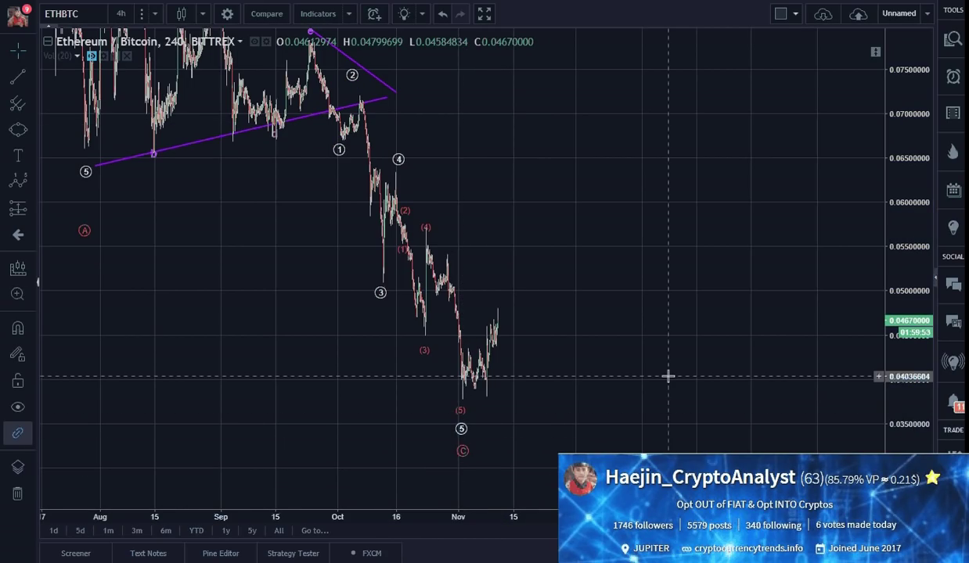
# Step: Draw a larger red impulse wave from wave 4's high at about 0.063, with 1 at 0.041, 2 at 0.059, 3 at 0.033, 4 at 0.037 and 5 at 0.030
pyautogui.moveTo(640, 396); pyautogui.dragTo(653, 366)
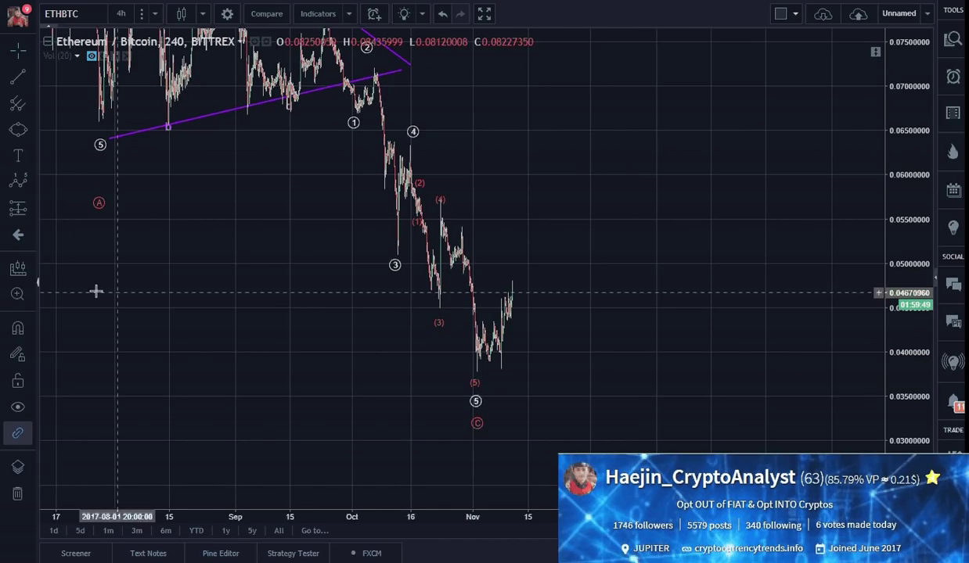
pyautogui.click(18, 182)
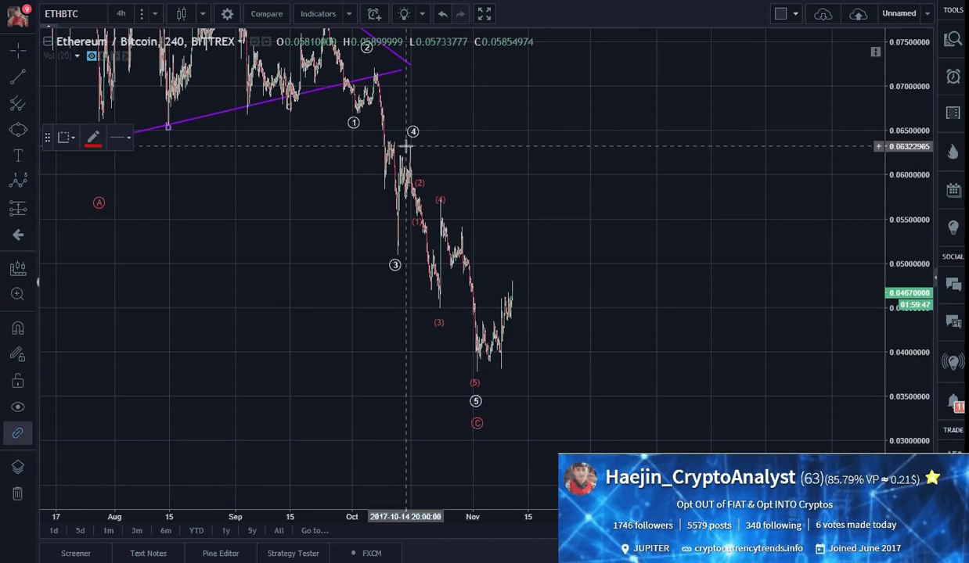
pyautogui.click(406, 145)
pyautogui.click(439, 342)
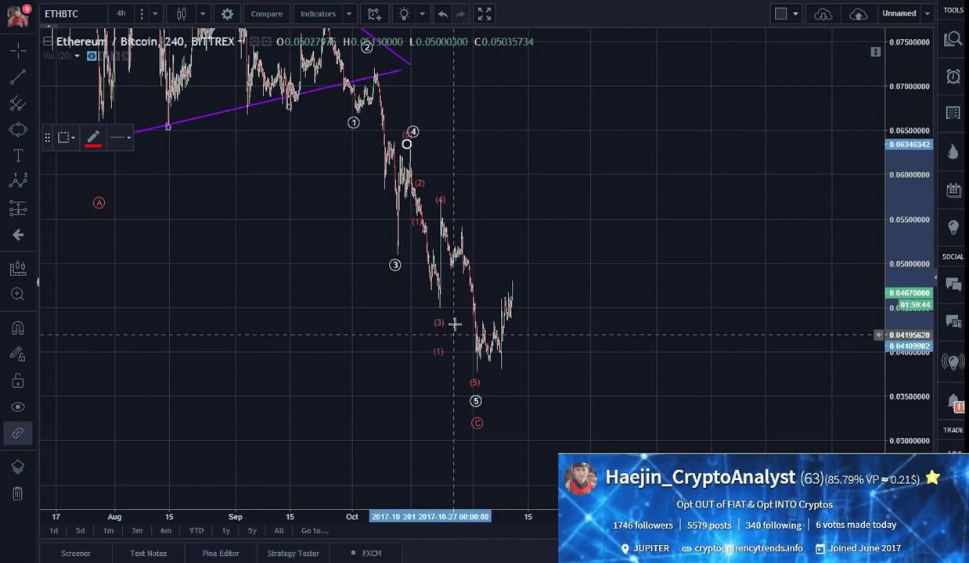
pyautogui.click(445, 186)
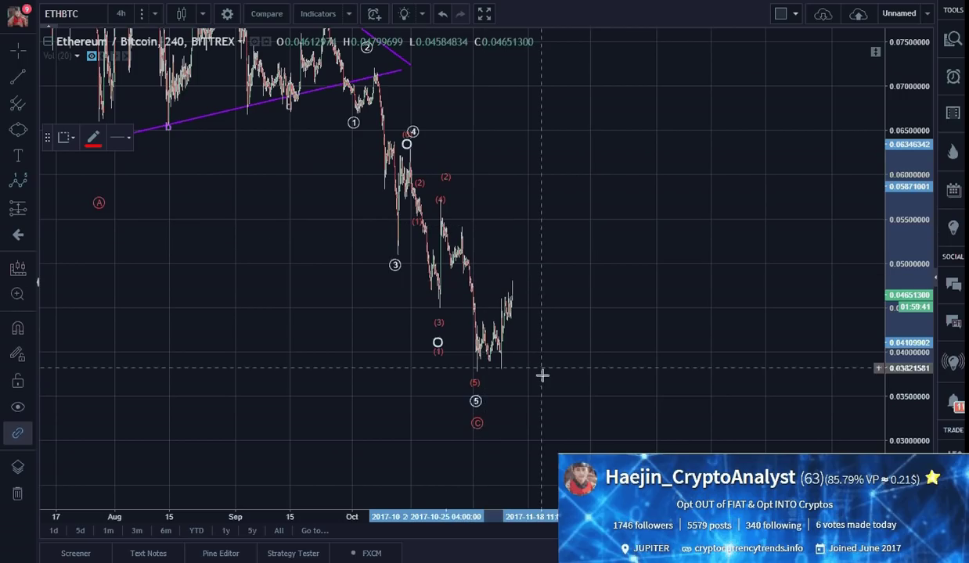
pyautogui.click(539, 412)
pyautogui.click(572, 382)
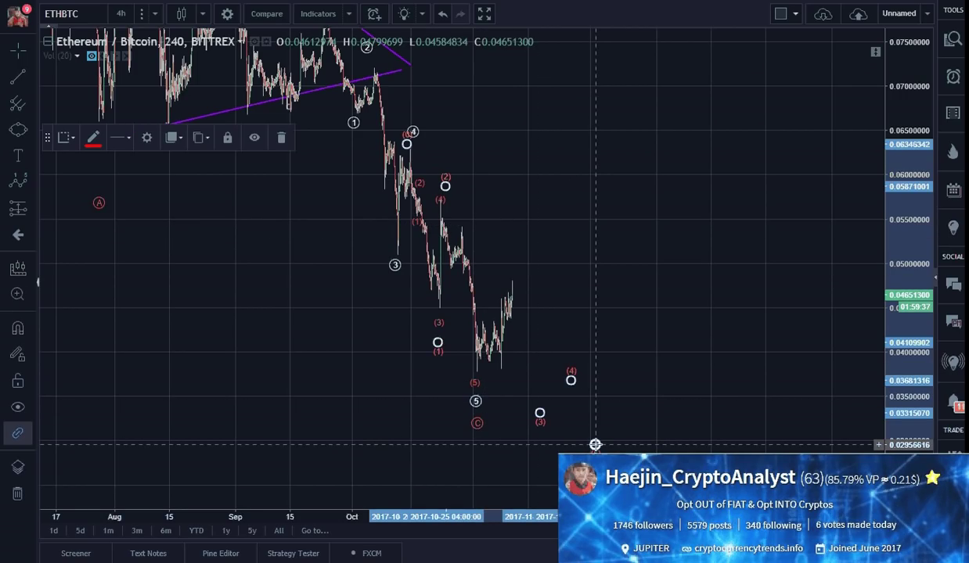
# Step: Show the connecting lines of the larger red impulse wave and change its color to white
pyautogui.doubleClick(595, 445)
pyautogui.click(369, 311)
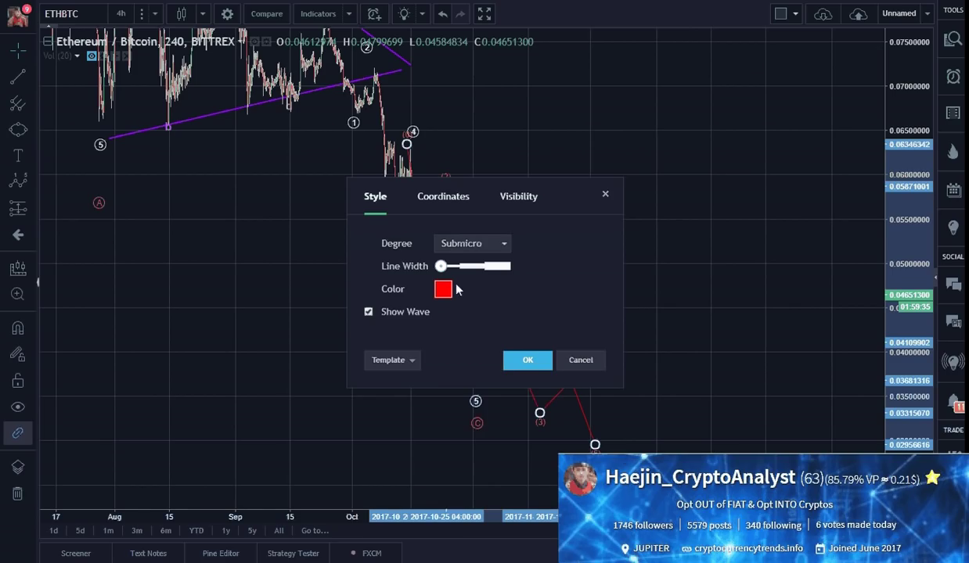
pyautogui.click(443, 290)
pyautogui.click(542, 309)
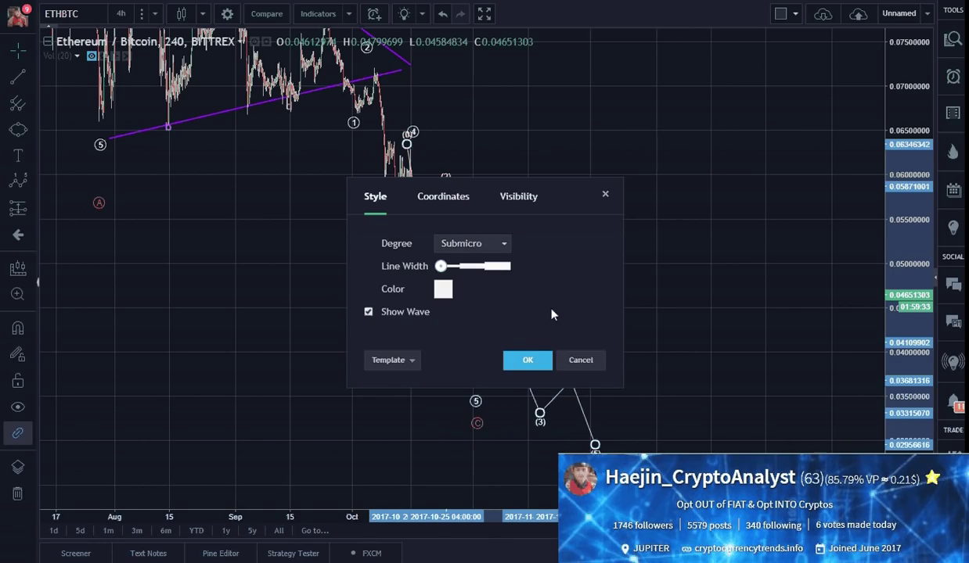
pyautogui.click(529, 360)
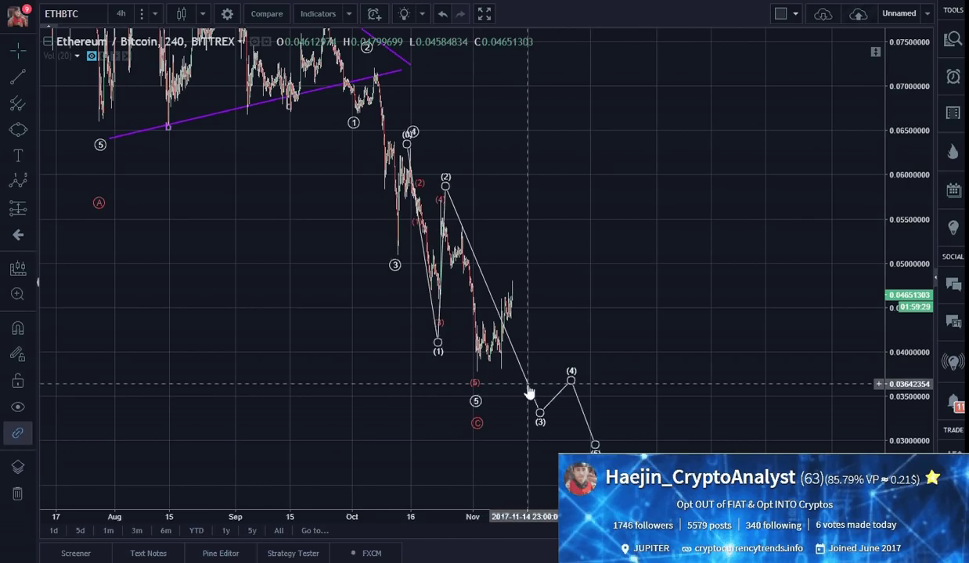
# Step: Delete the larger impulse wave that runs from wave 4's high to the projected low near 0.030
pyautogui.click(540, 423)
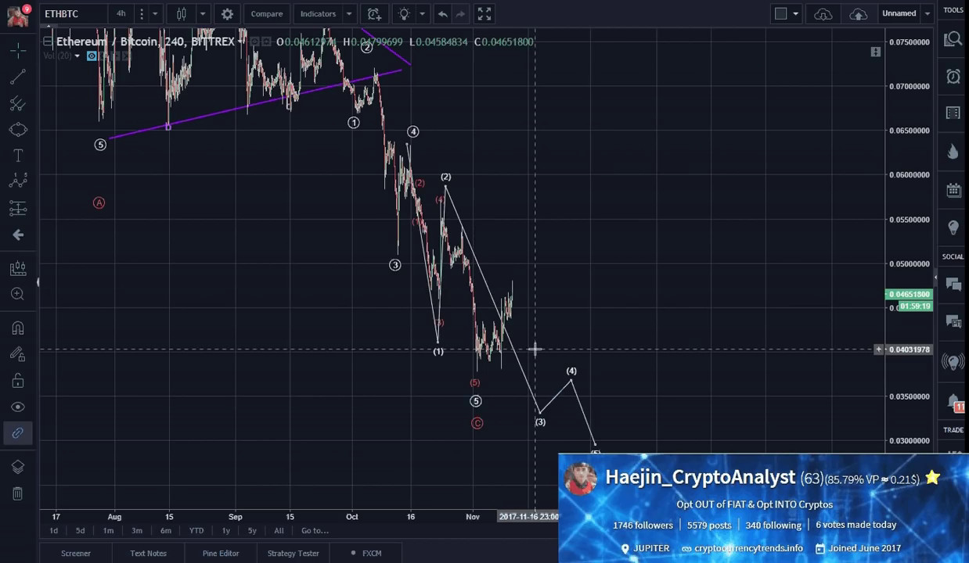
pyautogui.click(524, 386)
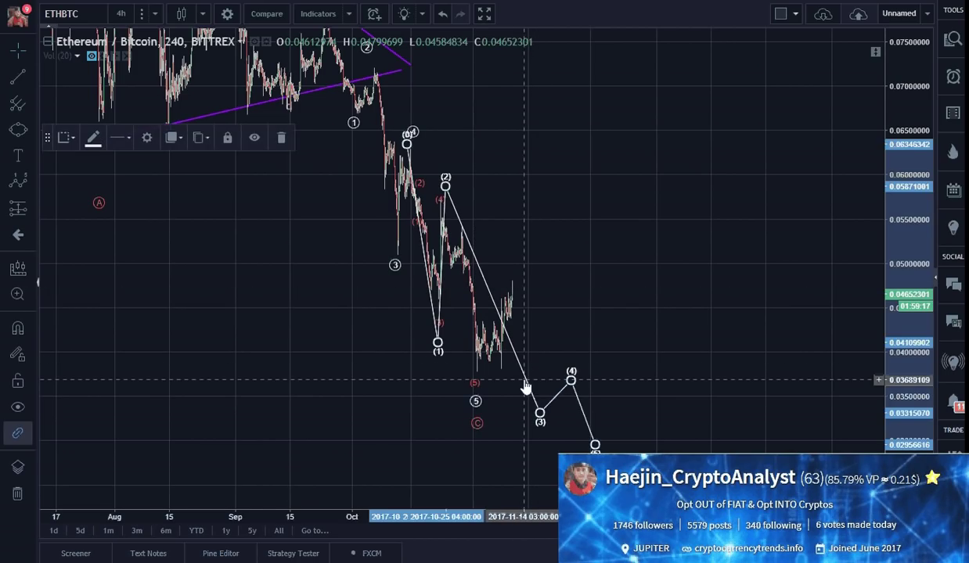
pyautogui.press('Delete')
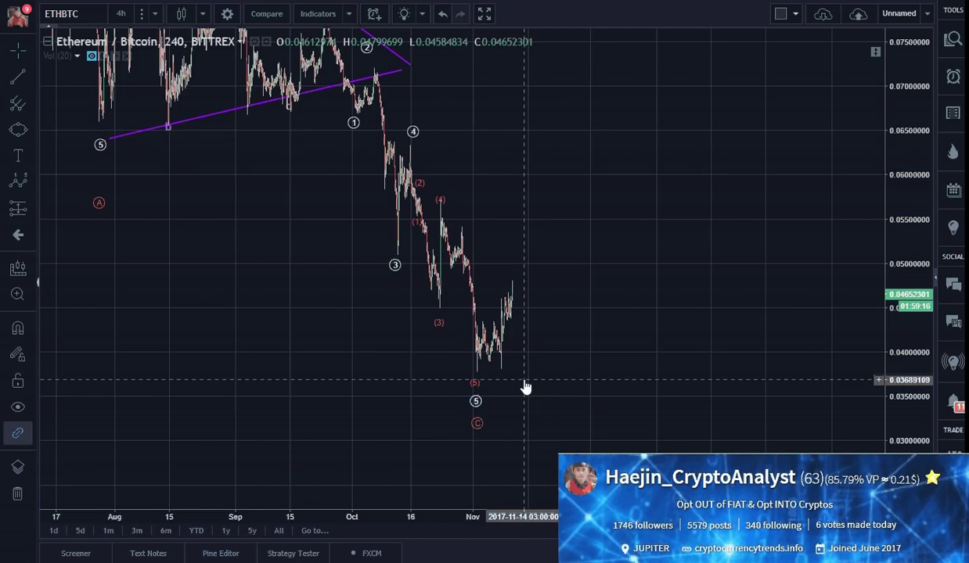
# Step: Draw an impulse wave from about 0.055 below red (4), with 1 at 0.050, 2 at 0.054, 3 at 0.038, 4 at 0.049 and 5 at 0.033
pyautogui.click(16, 182)
pyautogui.click(440, 222)
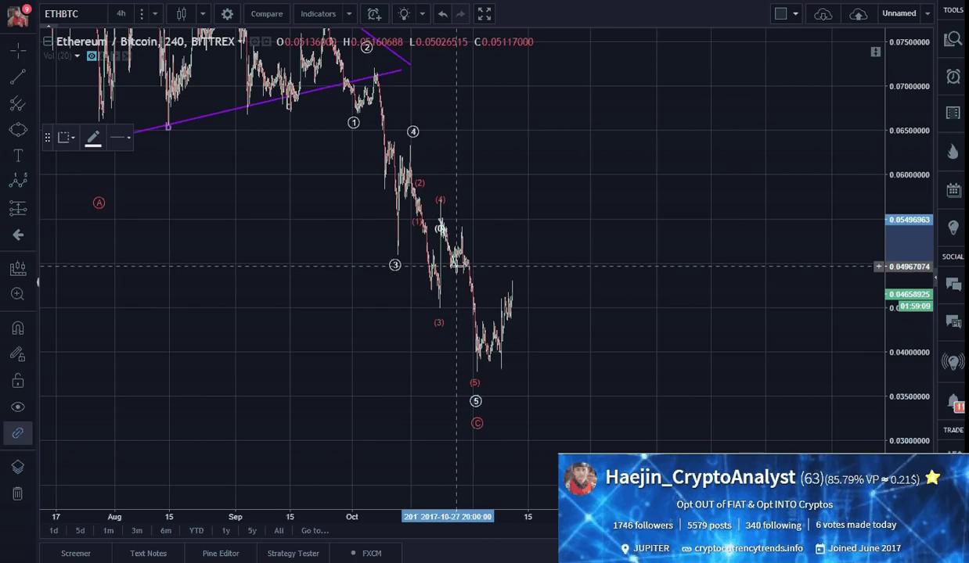
pyautogui.click(456, 267)
pyautogui.click(462, 219)
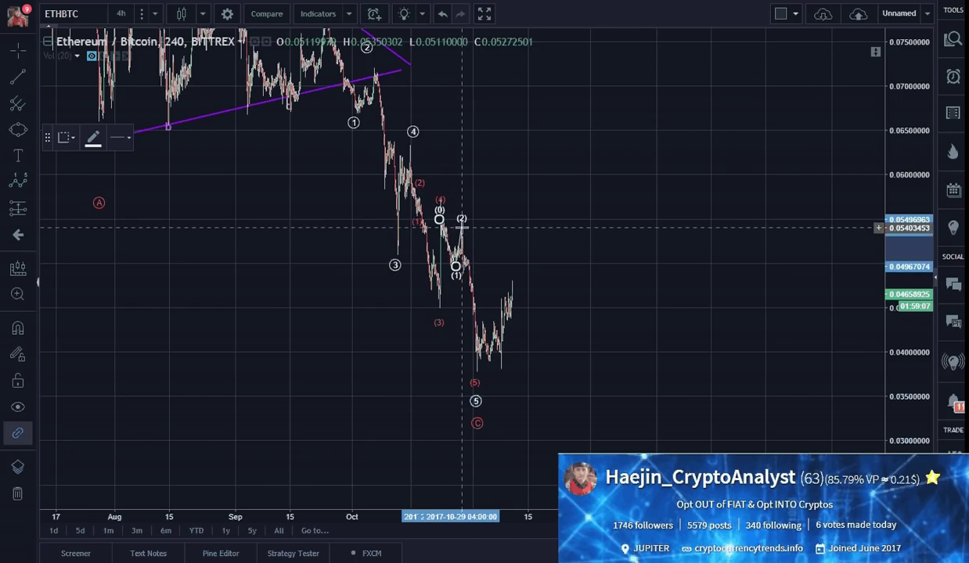
pyautogui.click(476, 376)
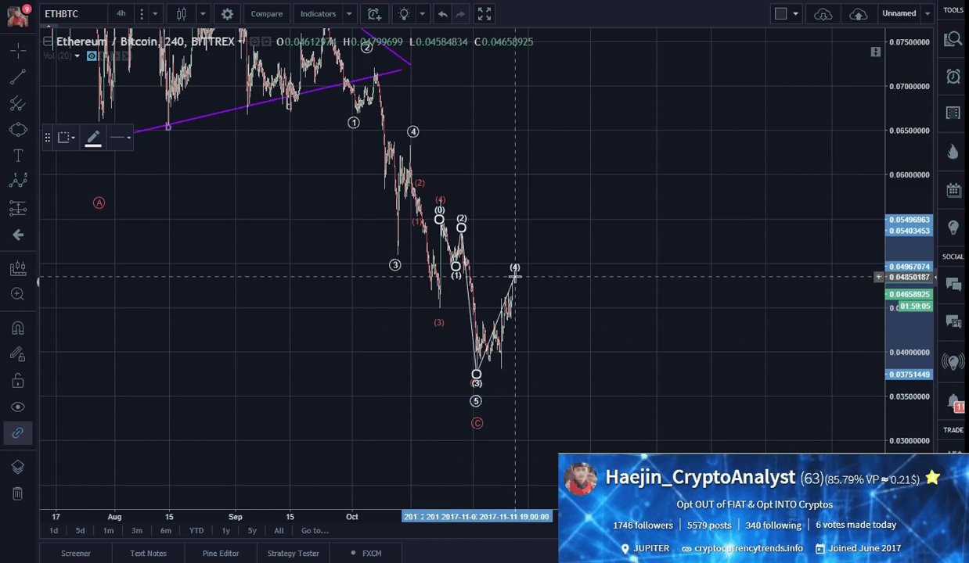
pyautogui.click(514, 268)
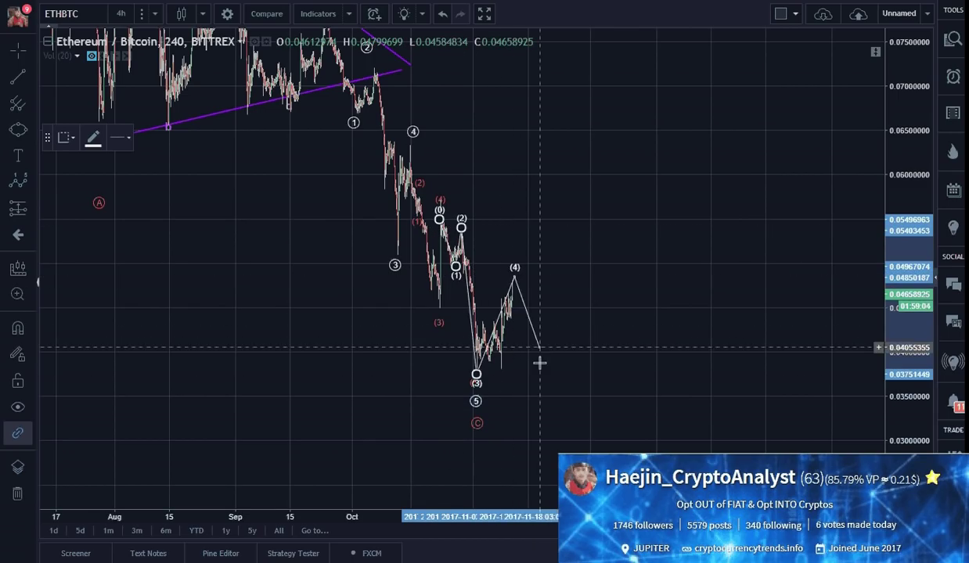
pyautogui.click(551, 418)
pyautogui.click(632, 429)
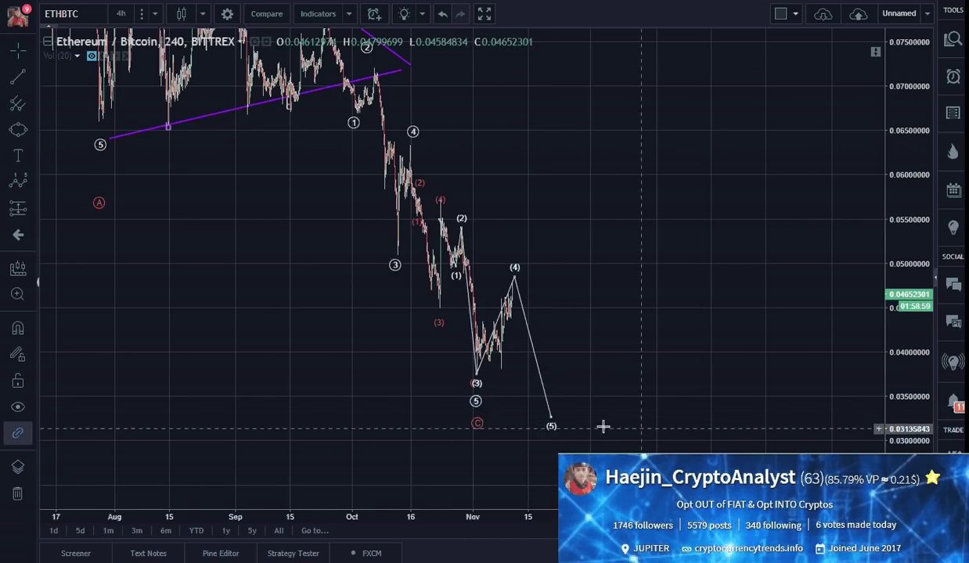
# Step: Move circled wave 5 to about 0.030 and red C to about 0.027 beneath the projected impulse's end
pyautogui.click(475, 408)
pyautogui.moveTo(475, 408); pyautogui.dragTo(540, 442)
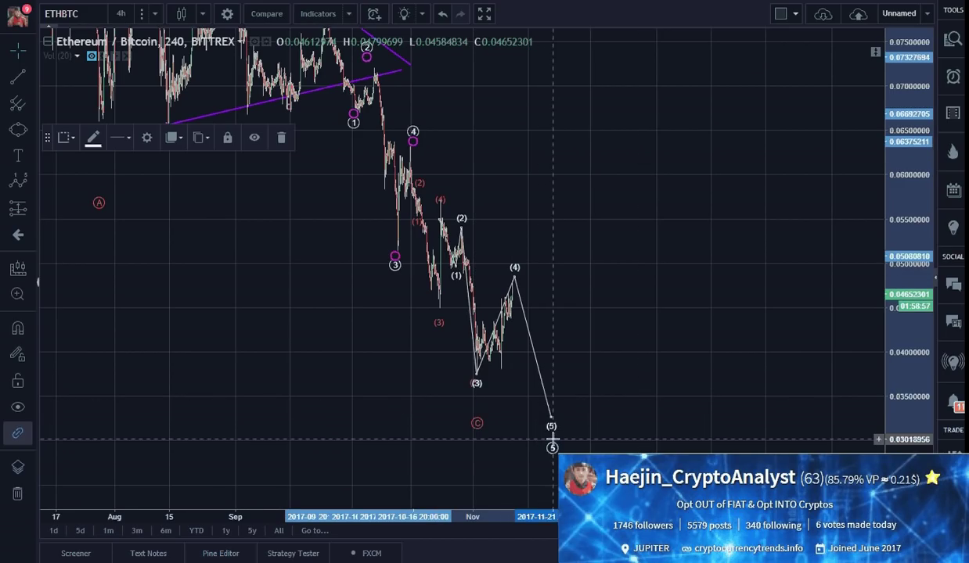
pyautogui.moveTo(477, 424); pyautogui.dragTo(546, 465)
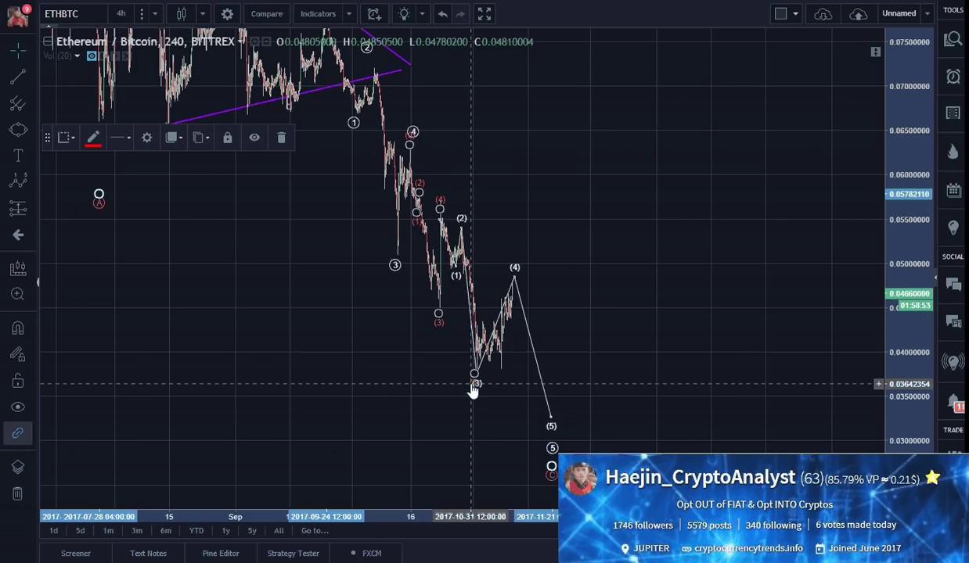
pyautogui.click(676, 385)
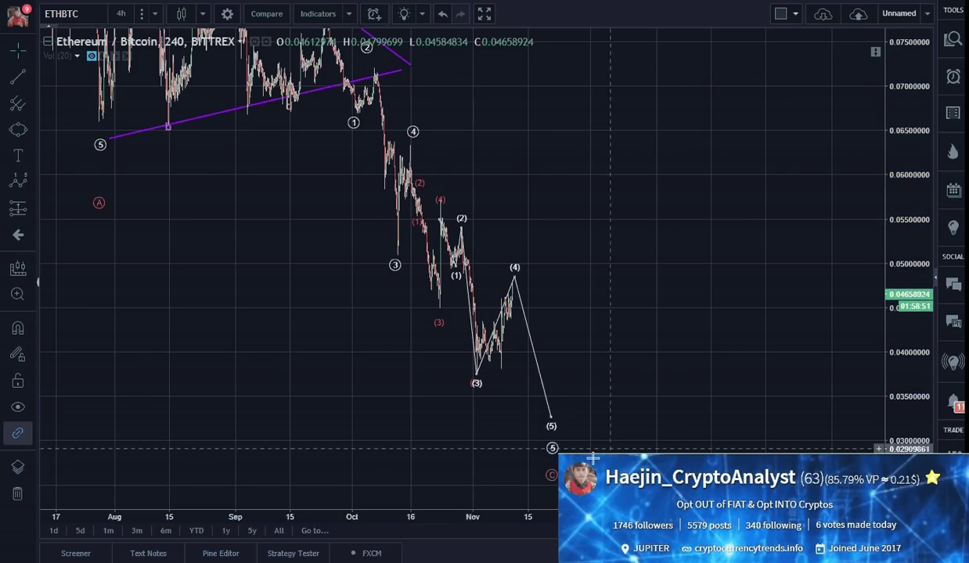
# Step: Undo the projected white impulse and the moves of circled wave 5 and red C
pyautogui.click(550, 469)
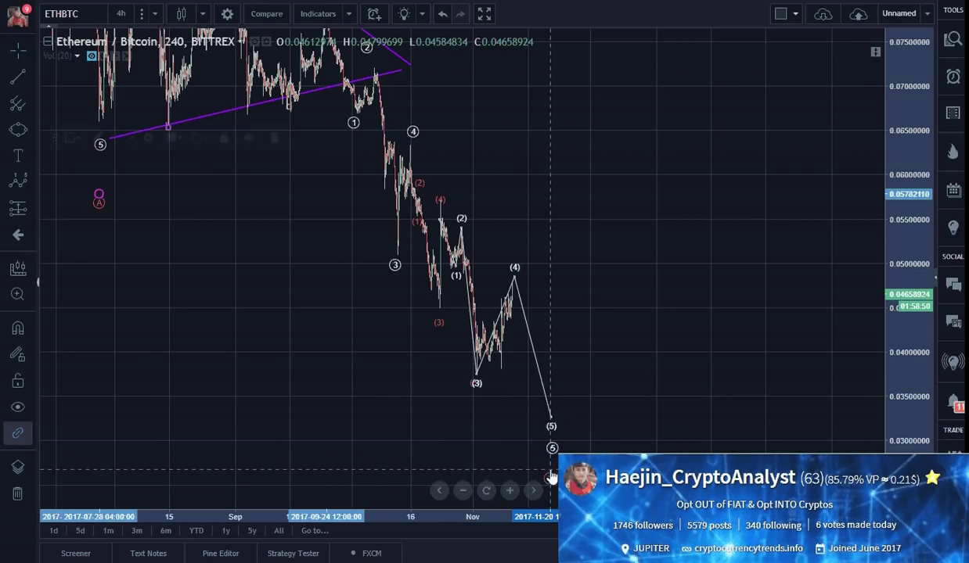
pyautogui.click(623, 439)
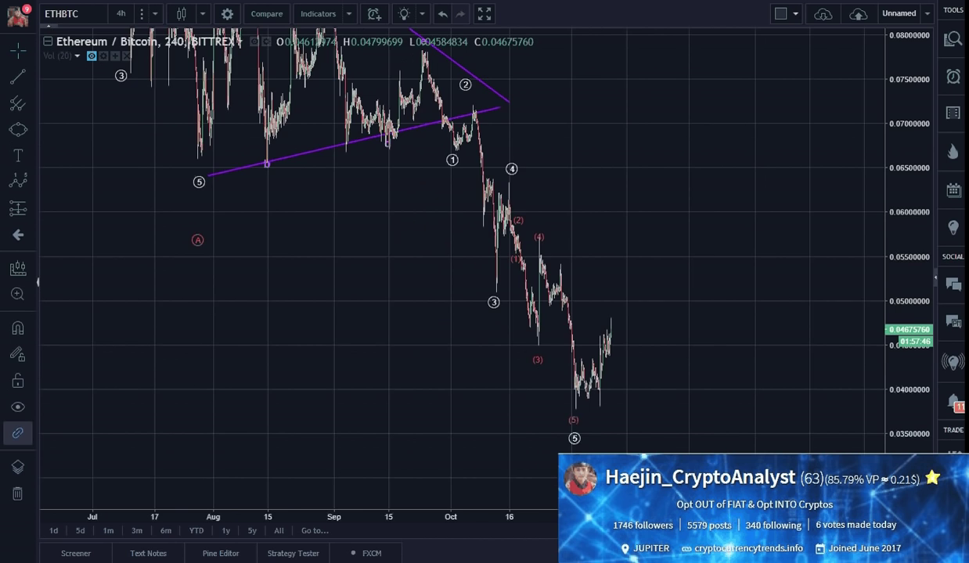
# Step: With the whole 2017 ETHBTC history in view, lower red C to about 0.021 beneath the November low
pyautogui.scroll(-4, 471, 356)
pyautogui.moveTo(899, 231); pyautogui.dragTo(899, 368)
pyautogui.scroll(-2, 785, 368)
pyautogui.moveTo(806, 250); pyautogui.dragTo(800, 370)
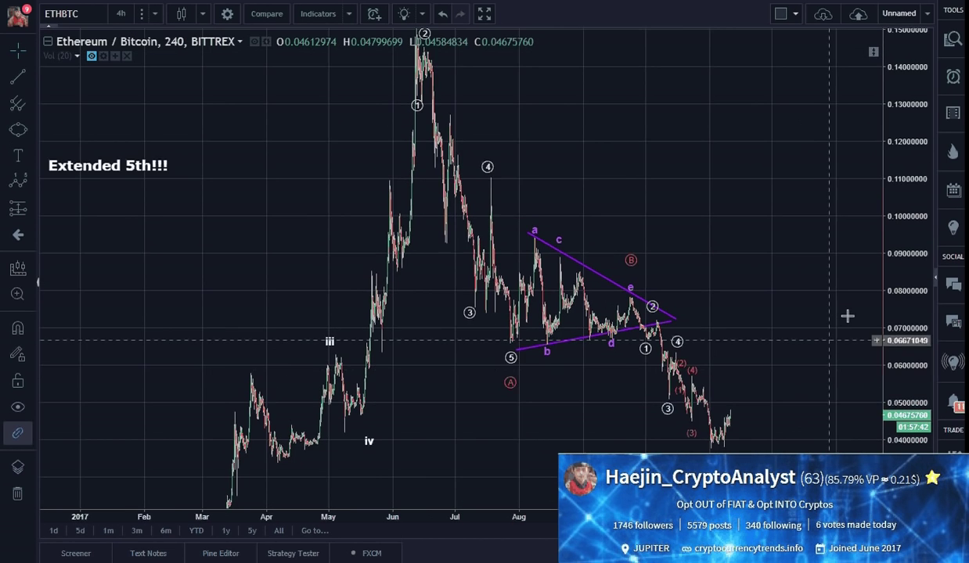
pyautogui.moveTo(901, 223); pyautogui.dragTo(900, 342)
pyautogui.moveTo(811, 337); pyautogui.dragTo(813, 328)
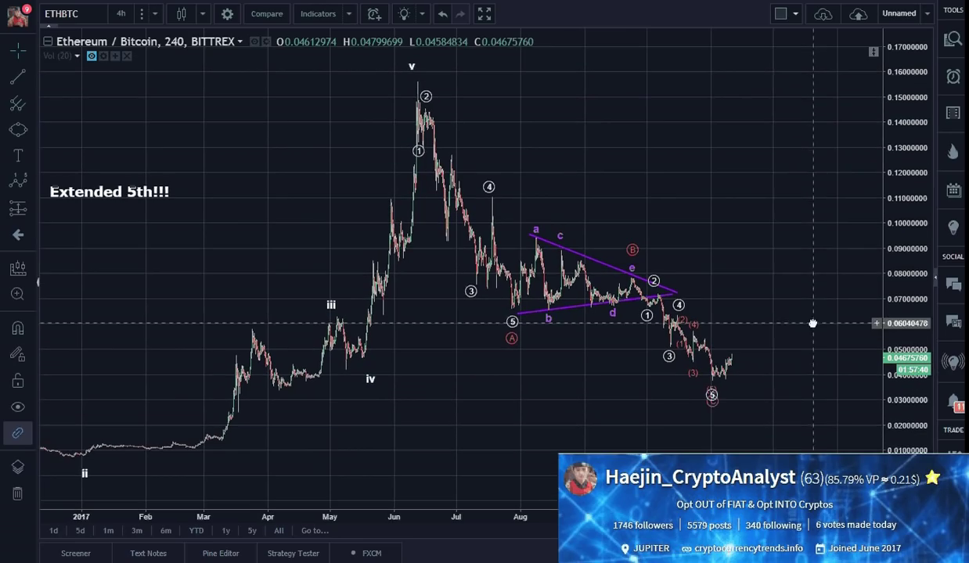
pyautogui.moveTo(710, 409); pyautogui.dragTo(712, 404)
pyautogui.click(729, 401)
pyautogui.click(713, 407)
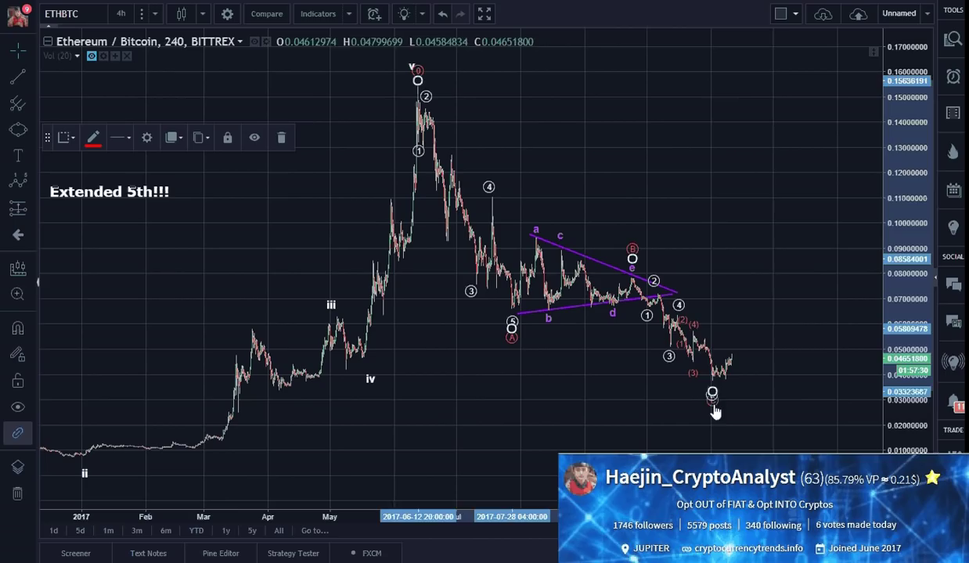
pyautogui.click(712, 398)
pyautogui.click(710, 389)
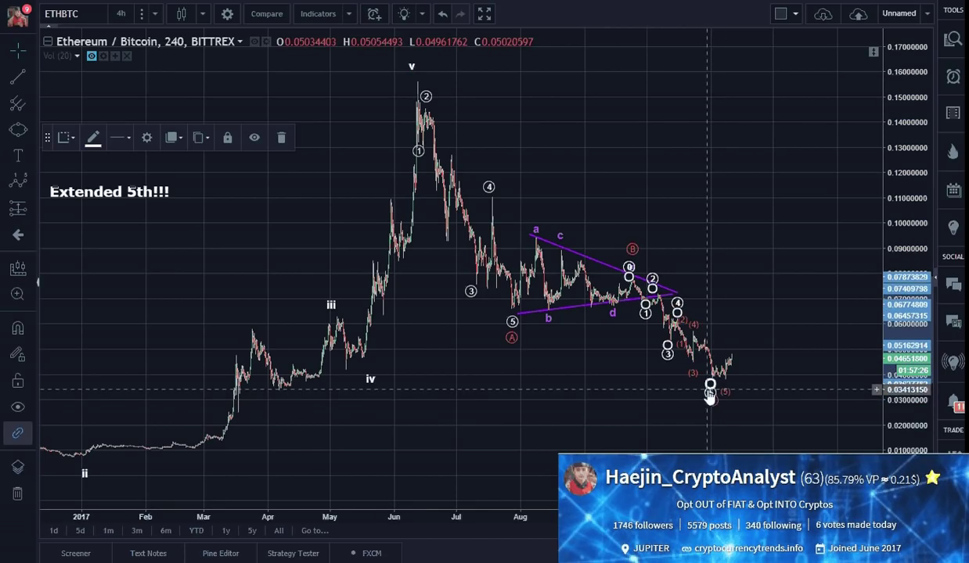
pyautogui.click(710, 401)
pyautogui.moveTo(711, 401); pyautogui.dragTo(713, 413)
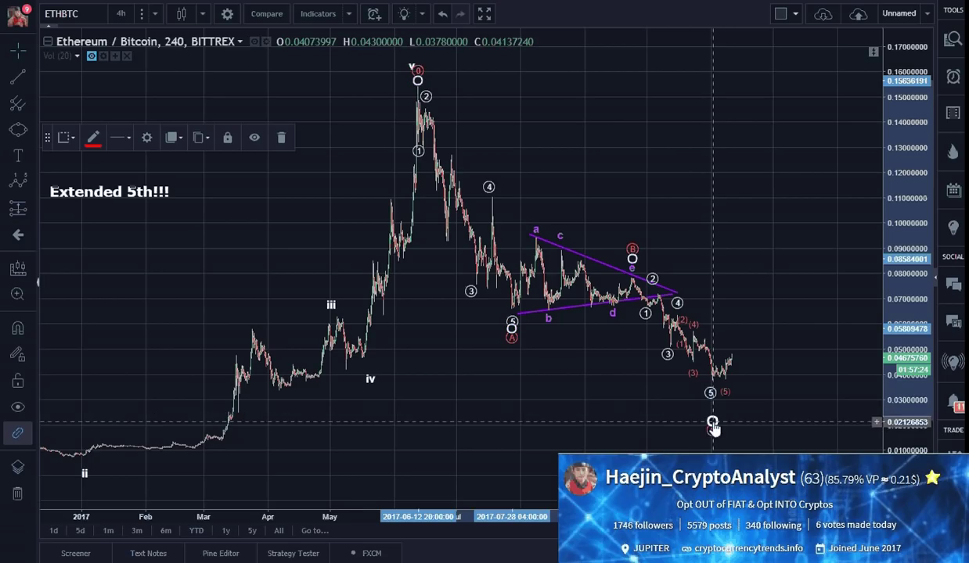
# Step: Lower circled wave 5 to about 0.029 and place red (5) above it at about 0.036 under the November low
pyautogui.click(711, 391)
pyautogui.moveTo(712, 392)
pyautogui.mouseDown()
pyautogui.moveTo(713, 402)
pyautogui.moveTo(713, 384)
pyautogui.mouseUp()
pyautogui.click(723, 389)
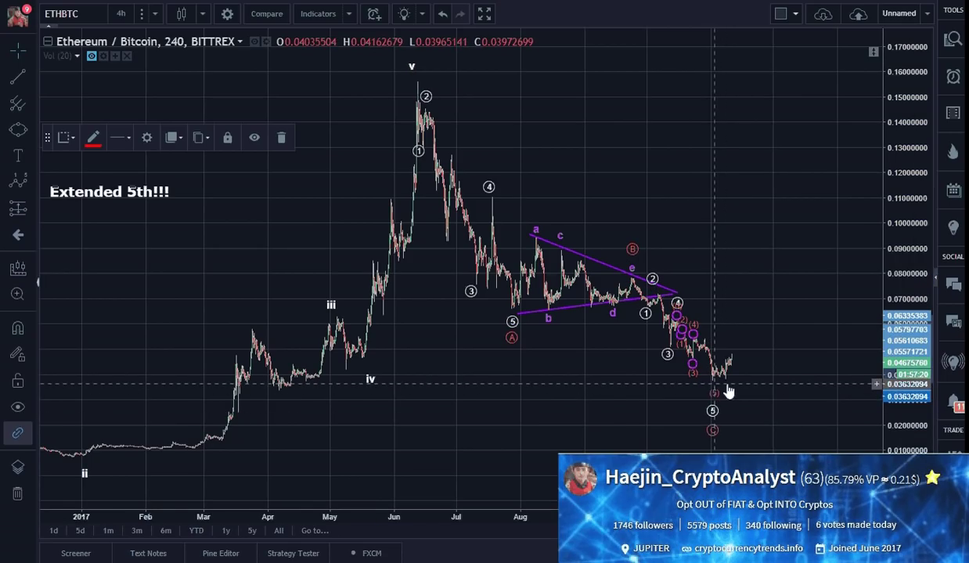
pyautogui.click(748, 383)
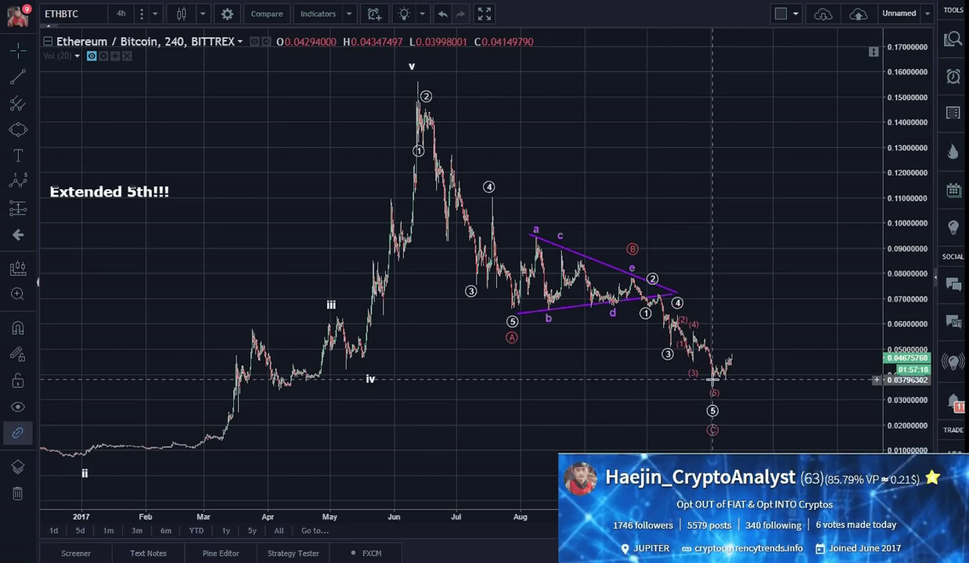
# Step: Nudge red (3) to about 0.045 and lower red A to about 0.055 beneath circled wave 5
pyautogui.click(696, 373)
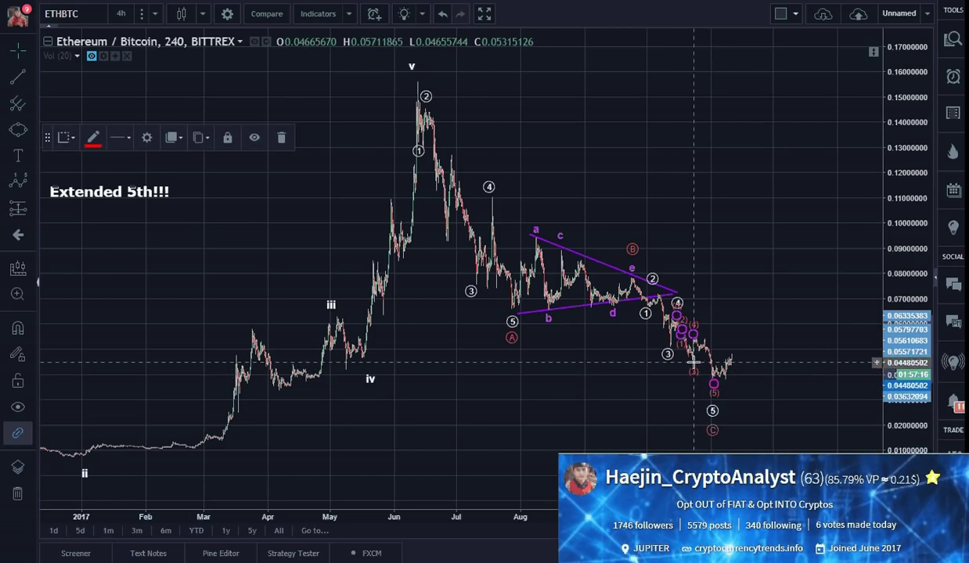
pyautogui.click(787, 315)
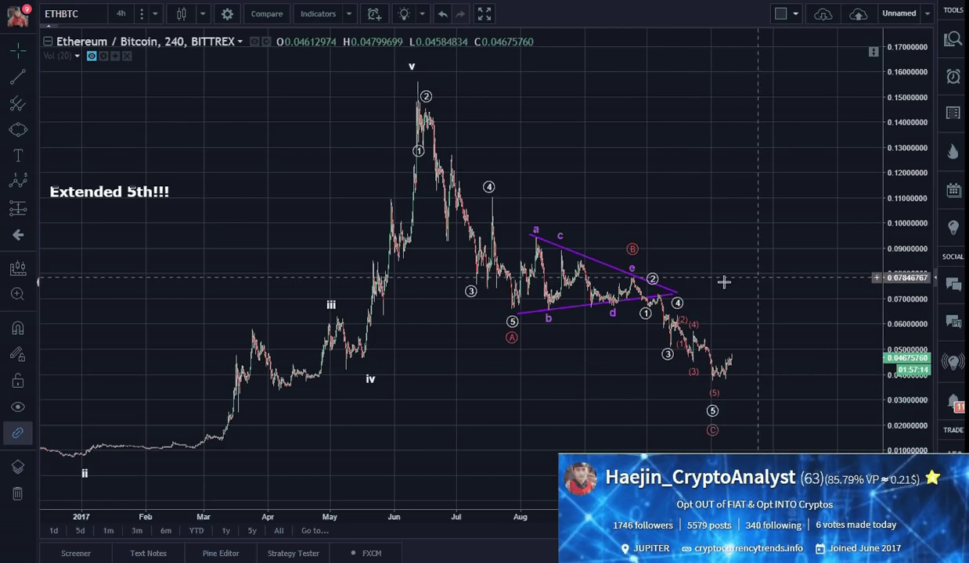
pyautogui.click(510, 336)
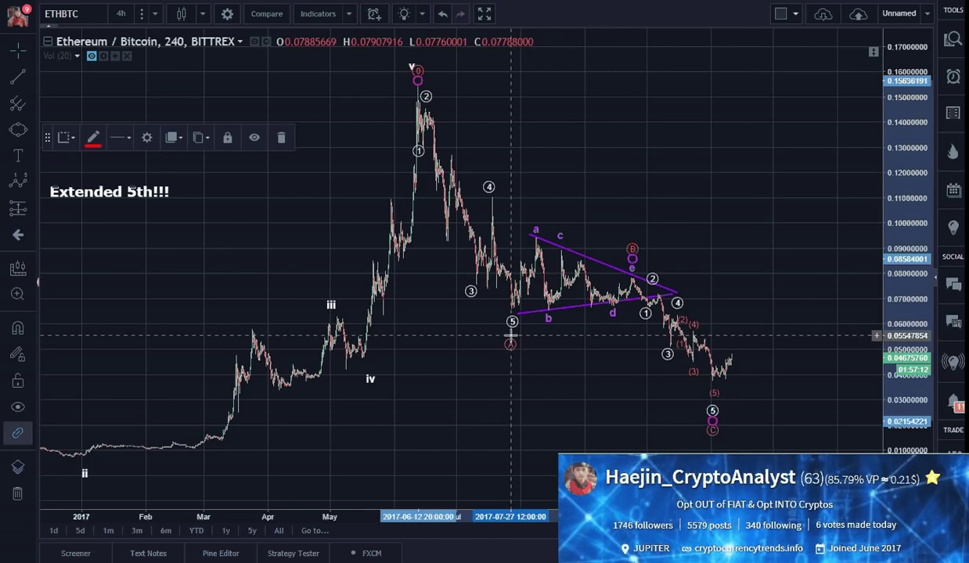
pyautogui.click(527, 456)
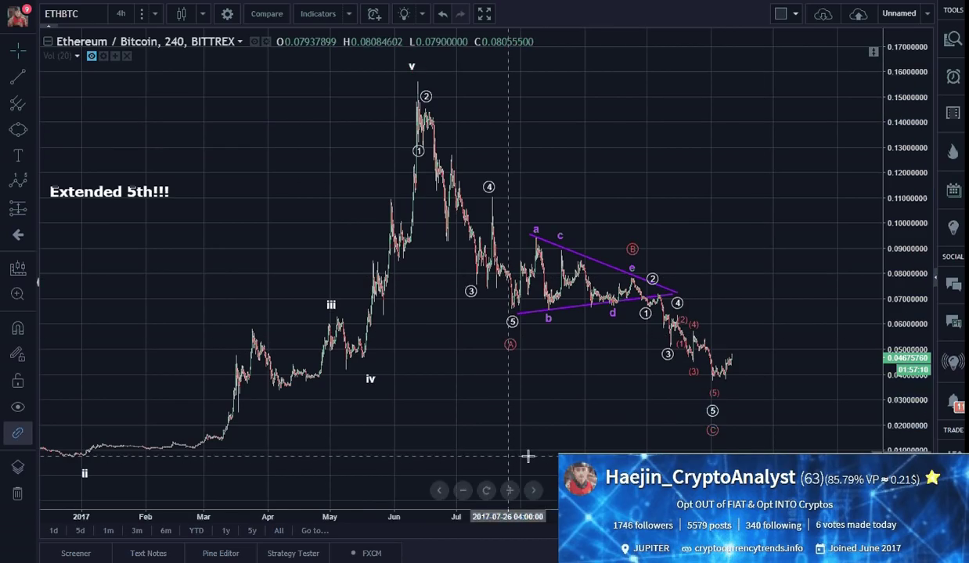